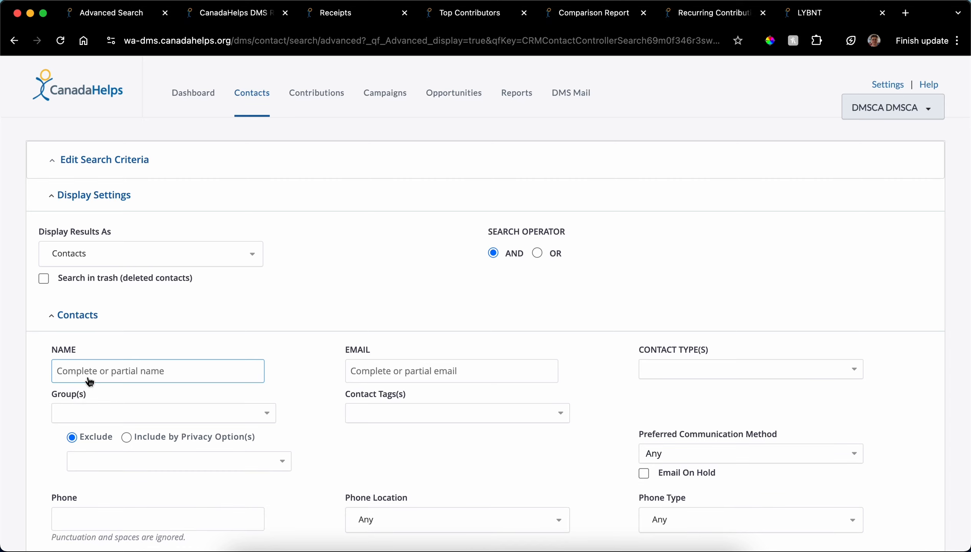
Step: Collapse the search criteria and start an export of all contact records in the results
{"action": "left_click", "coordinate": [54, 166]}
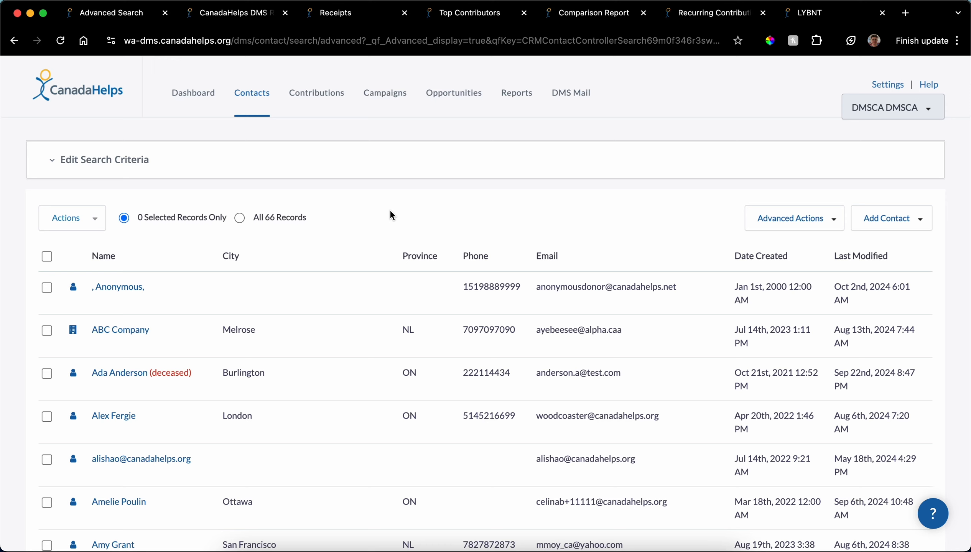
{"action": "left_click", "coordinate": [240, 219]}
{"action": "left_click", "coordinate": [78, 217]}
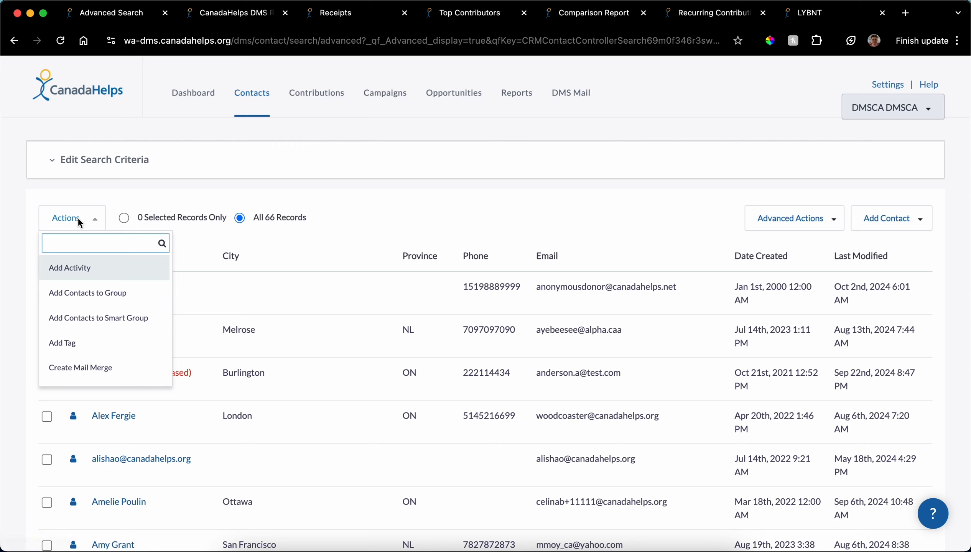
{"action": "type", "text": "export"}
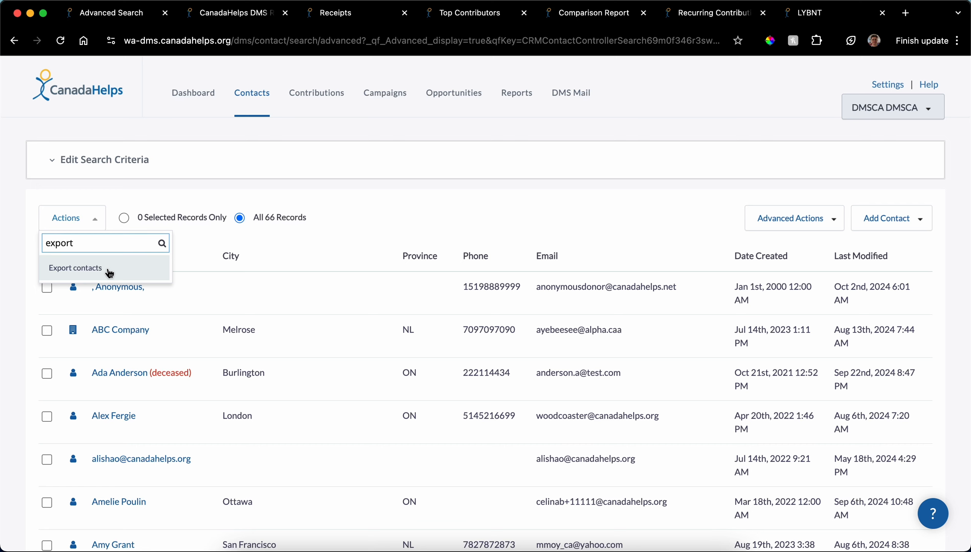
{"action": "left_click", "coordinate": [110, 269]}
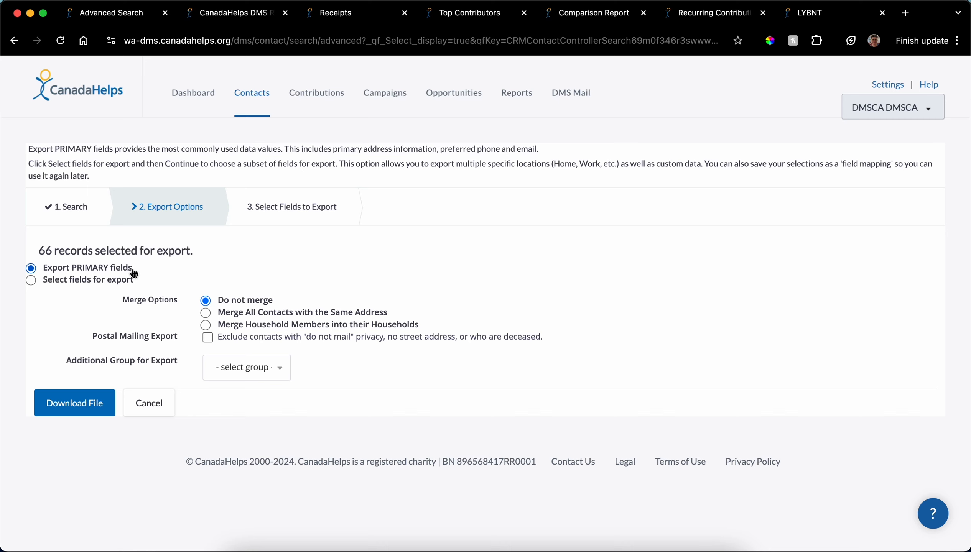
Step: Compare the primary-fields and selected-fields options for the contact export, finishing with Select fields for export chosen
{"action": "left_click", "coordinate": [31, 280]}
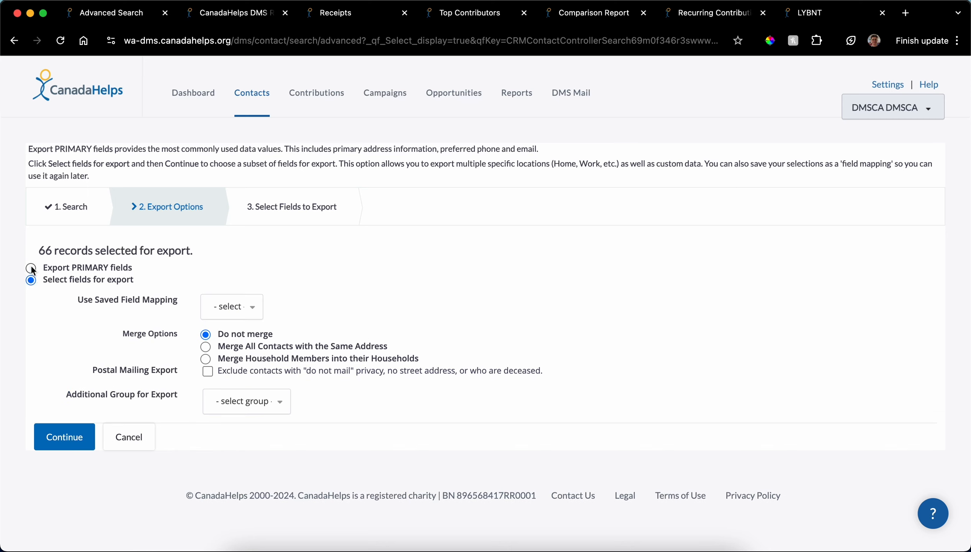
{"action": "left_click", "coordinate": [31, 268]}
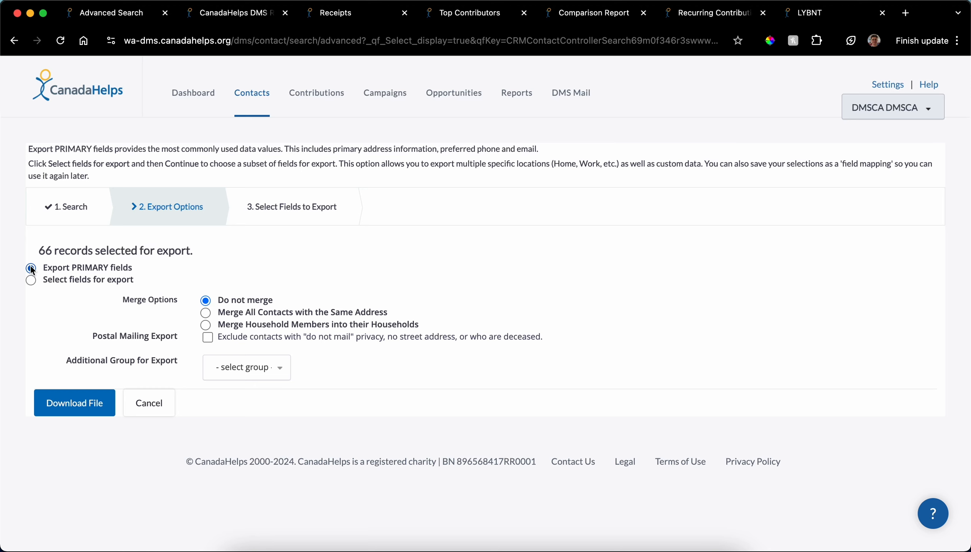
{"action": "left_click", "coordinate": [31, 280]}
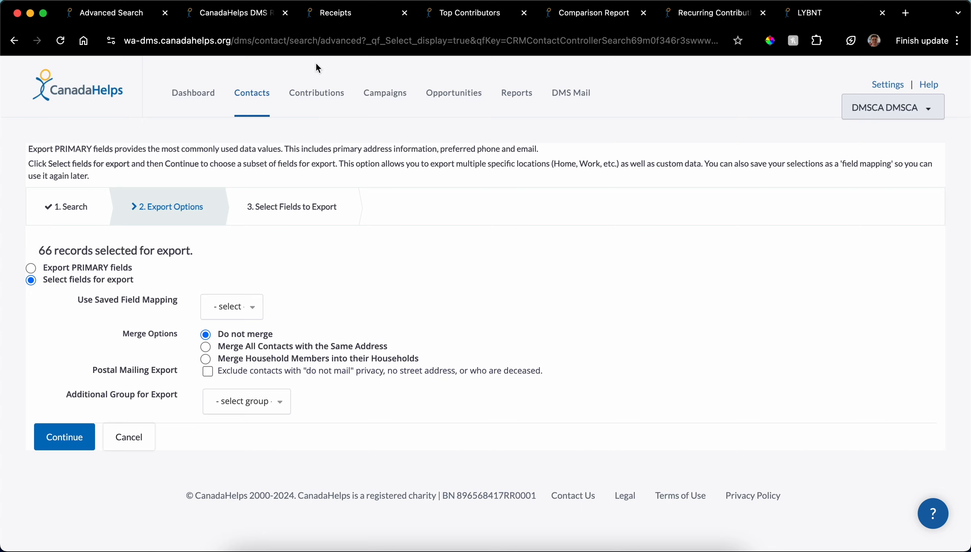
Step: Open the advanced contribution search and filter it by the campaign A Taste of Spring 2023
{"action": "left_click", "coordinate": [317, 94]}
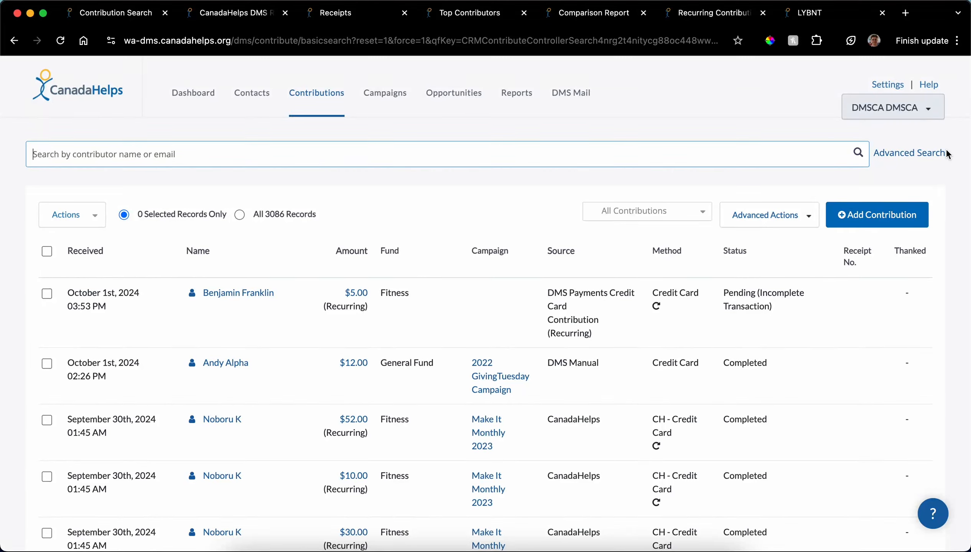
{"action": "left_click", "coordinate": [903, 154]}
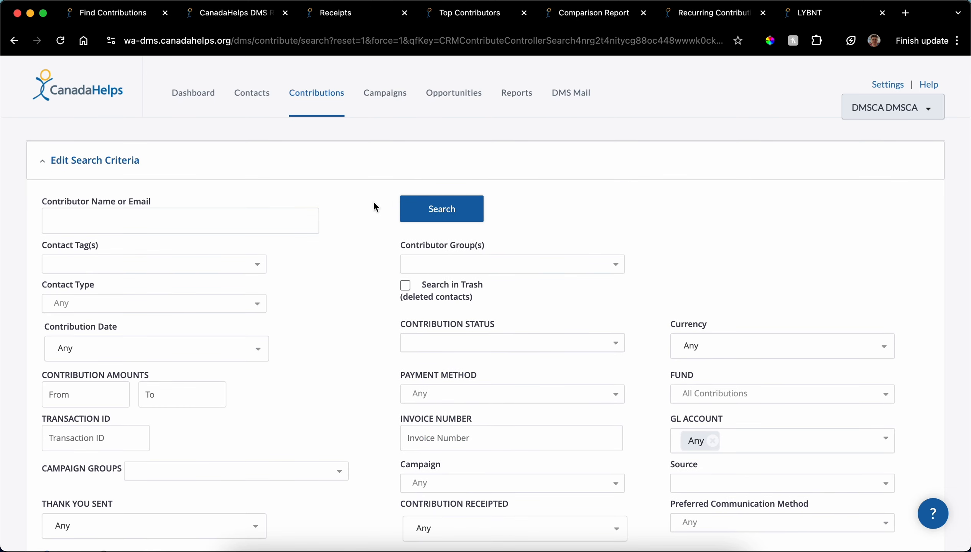
{"action": "scroll", "coordinate": [351, 221], "scroll_direction": "down", "scroll_amount": 2}
{"action": "scroll", "coordinate": [351, 223], "scroll_direction": "down", "scroll_amount": 2}
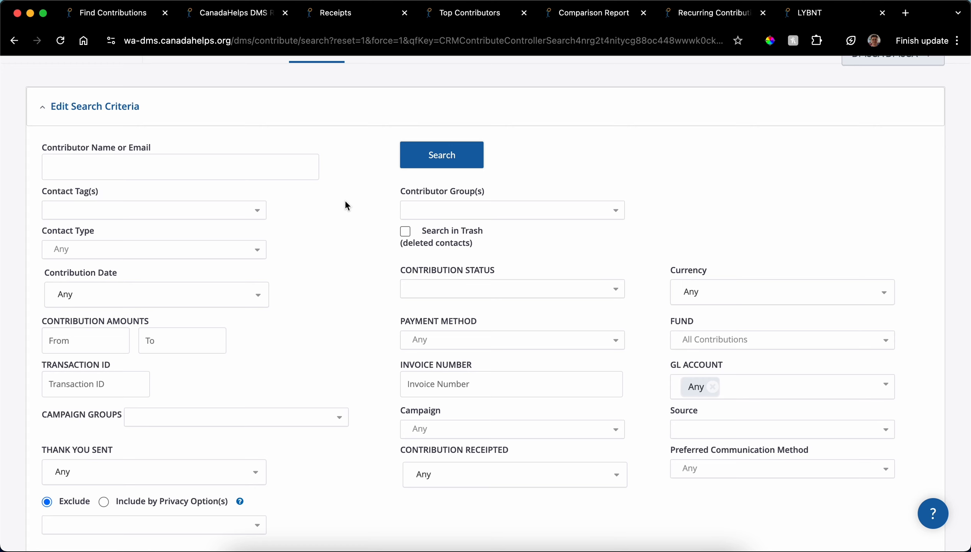
{"action": "scroll", "coordinate": [347, 206], "scroll_direction": "down", "scroll_amount": 1}
{"action": "left_click", "coordinate": [457, 400]}
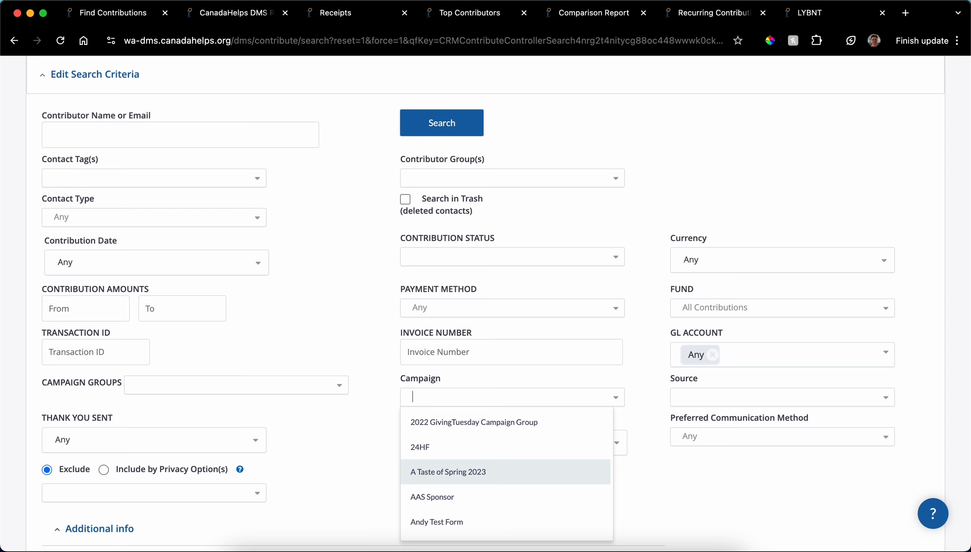
{"action": "left_click", "coordinate": [460, 471]}
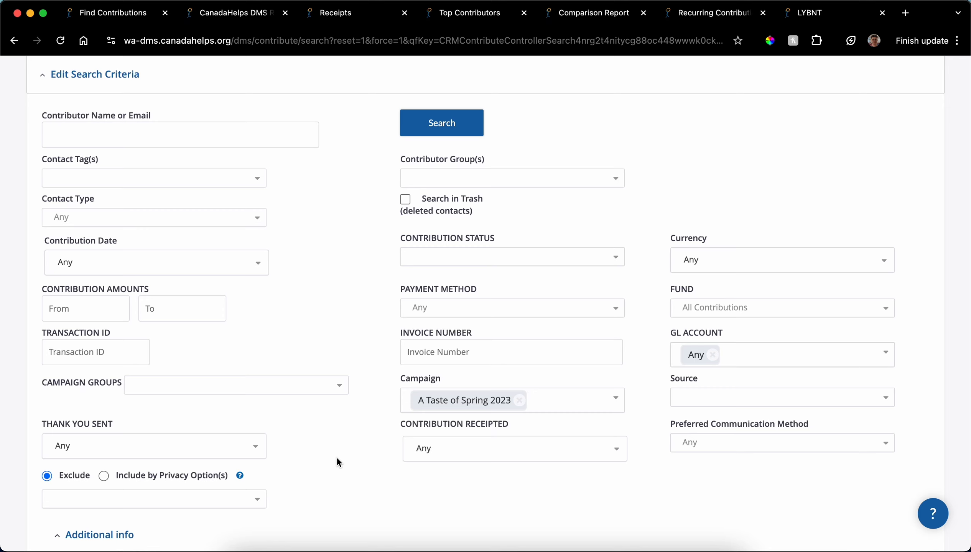
Step: Search for contributions with a minimum amount of 10 and collapse the criteria to review the results
{"action": "left_click", "coordinate": [82, 305]}
{"action": "type", "text": "1"}
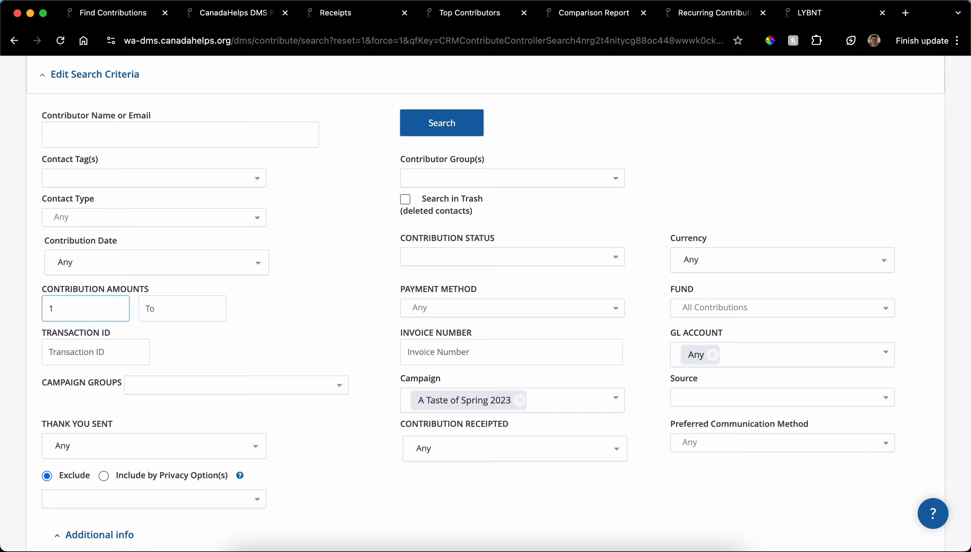
{"action": "type", "text": "0"}
{"action": "left_click", "coordinate": [428, 131]}
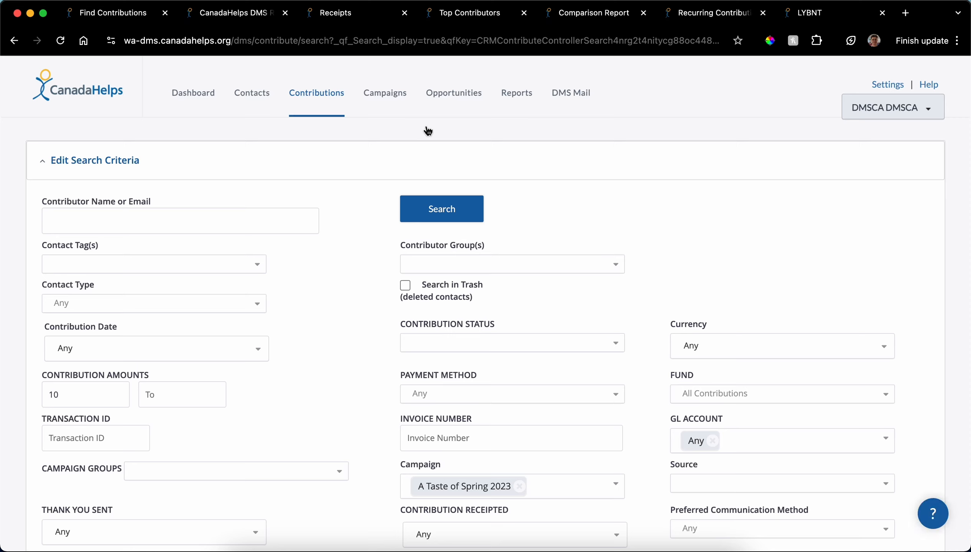
{"action": "left_click", "coordinate": [65, 165]}
{"action": "scroll", "coordinate": [368, 221], "scroll_direction": "down", "scroll_amount": 3}
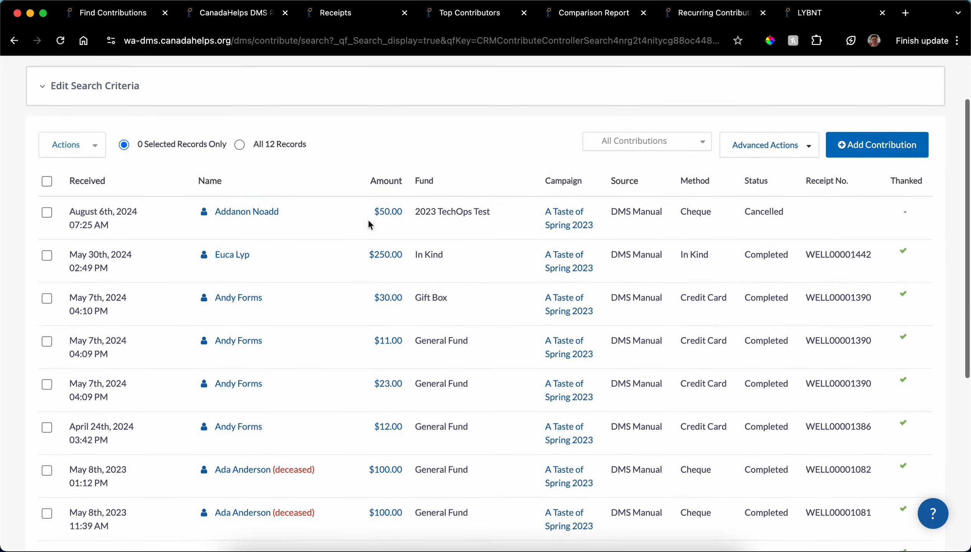
{"action": "scroll", "coordinate": [368, 221], "scroll_direction": "up", "scroll_amount": 3}
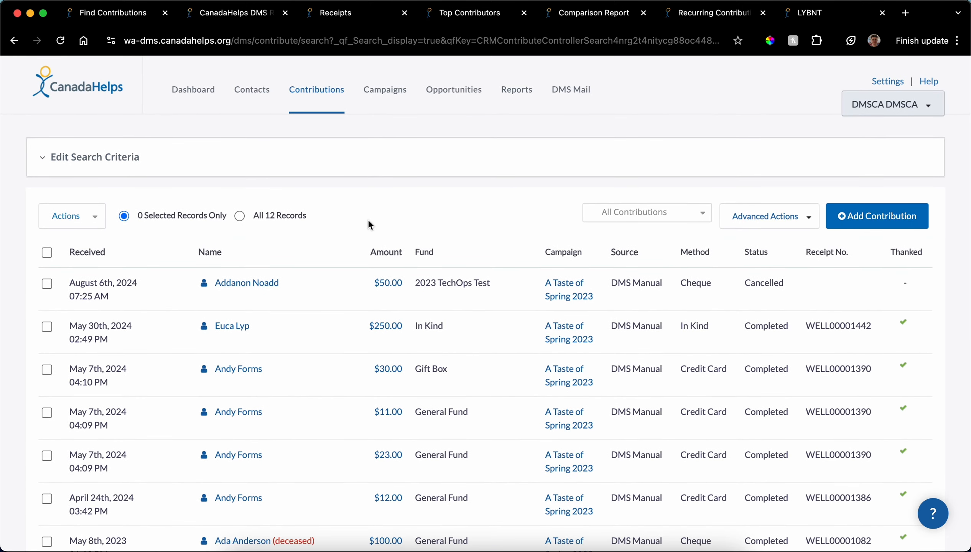
Step: Start an export of all found contributions, using the Select fields for export option, and continue to the field selection
{"action": "left_click", "coordinate": [241, 217]}
{"action": "left_click", "coordinate": [60, 216]}
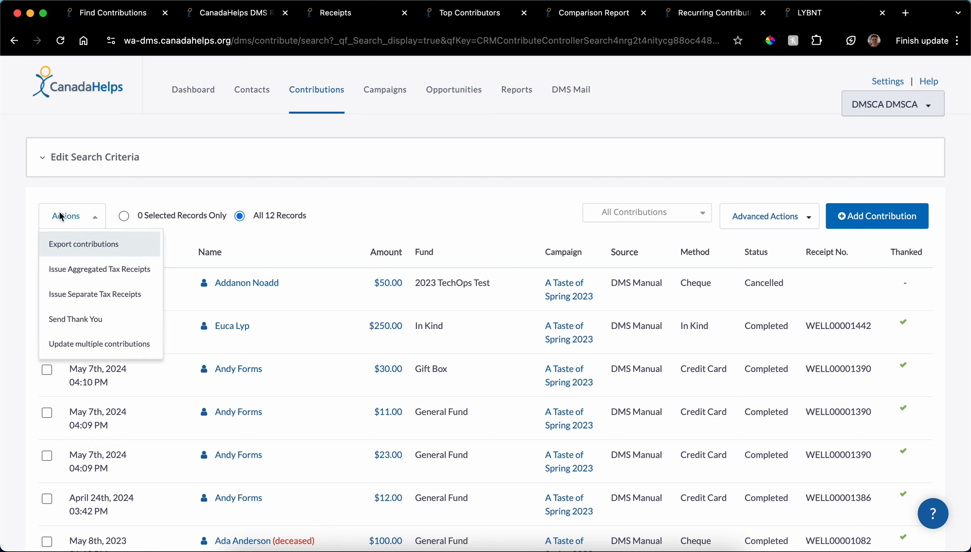
{"action": "left_click", "coordinate": [75, 248]}
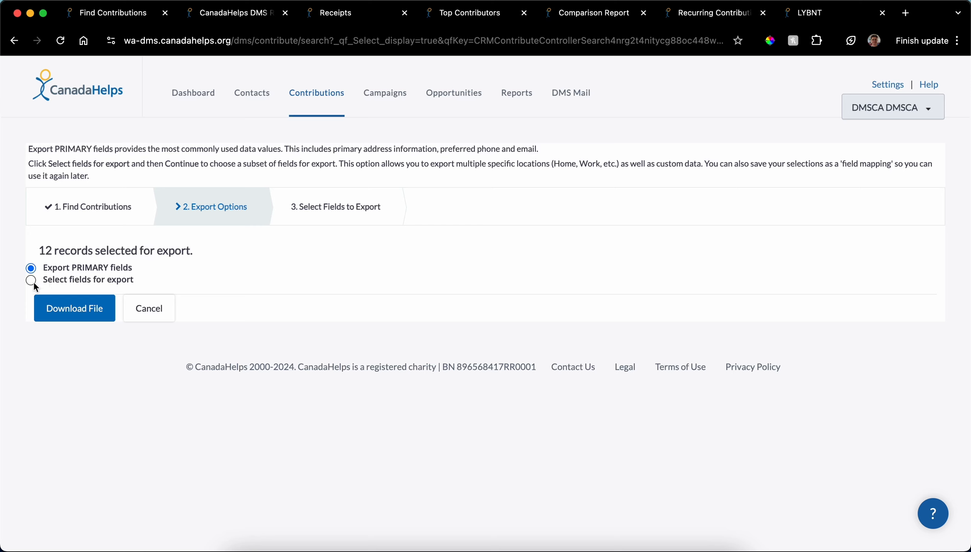
{"action": "left_click", "coordinate": [31, 281]}
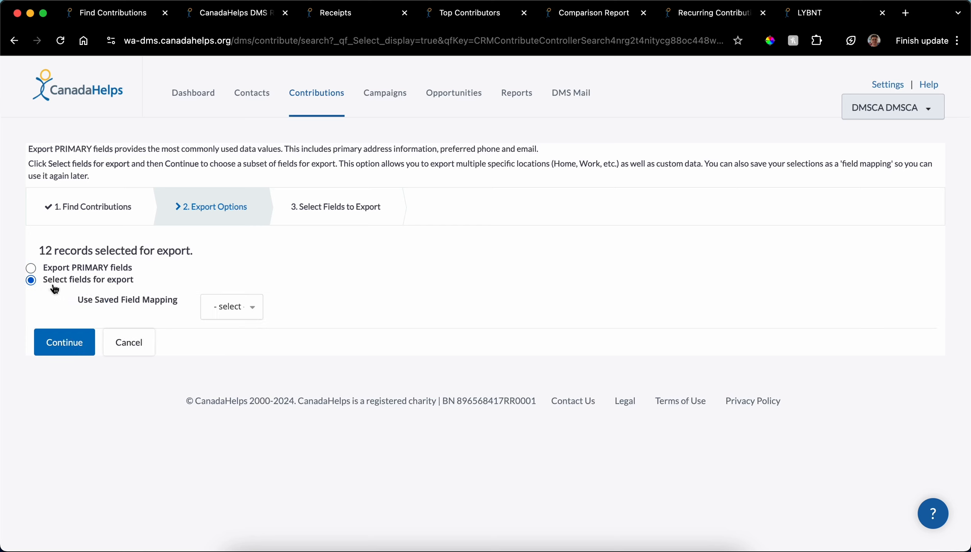
{"action": "left_click", "coordinate": [76, 345]}
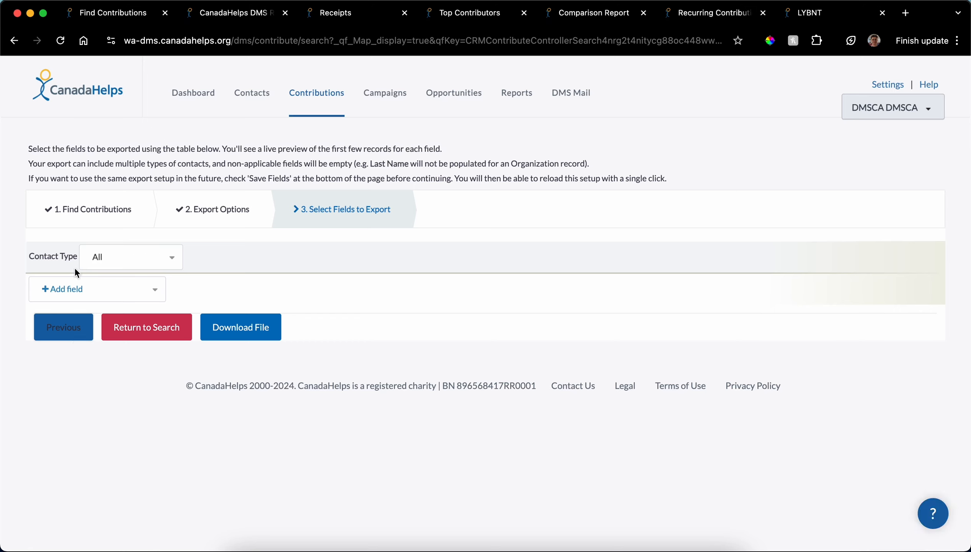
Step: Add the First Name and Last Name fields to the contribution export
{"action": "left_click", "coordinate": [71, 291]}
{"action": "type", "text": "first"}
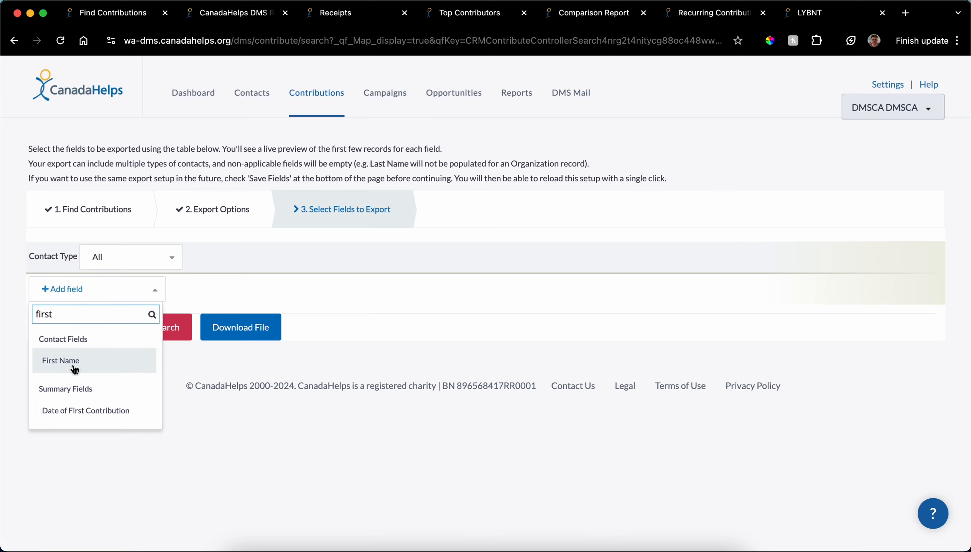
{"action": "left_click", "coordinate": [75, 370]}
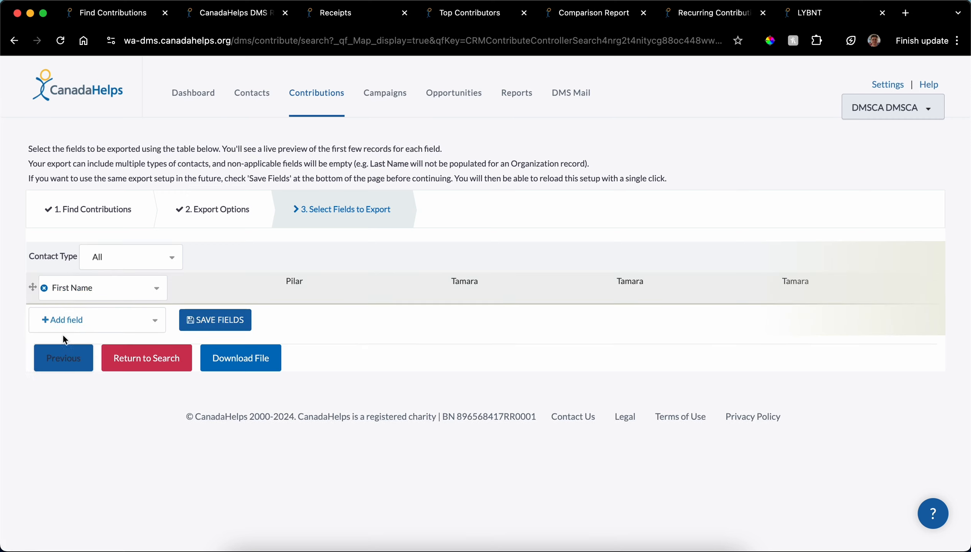
{"action": "left_click", "coordinate": [61, 326]}
{"action": "type", "text": "last"}
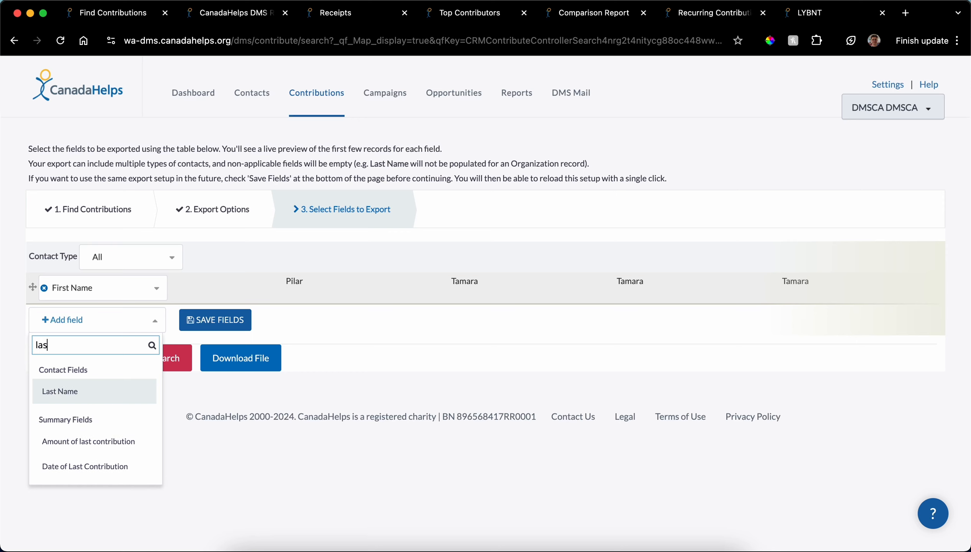
{"action": "left_click", "coordinate": [63, 390]}
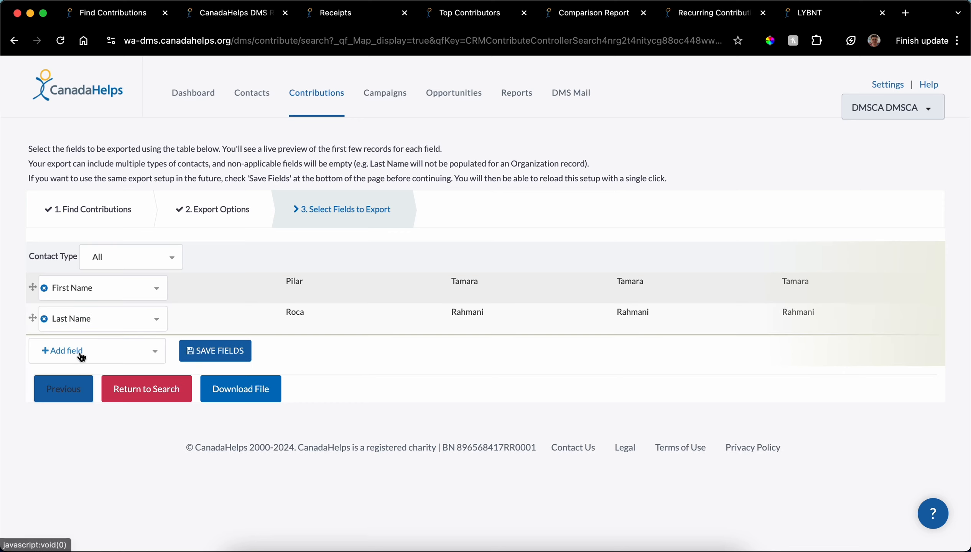
Step: Add the Email field from the communication fields and the contribution's Total Amount field to the export
{"action": "left_click", "coordinate": [79, 352]}
{"action": "type", "text": "email"}
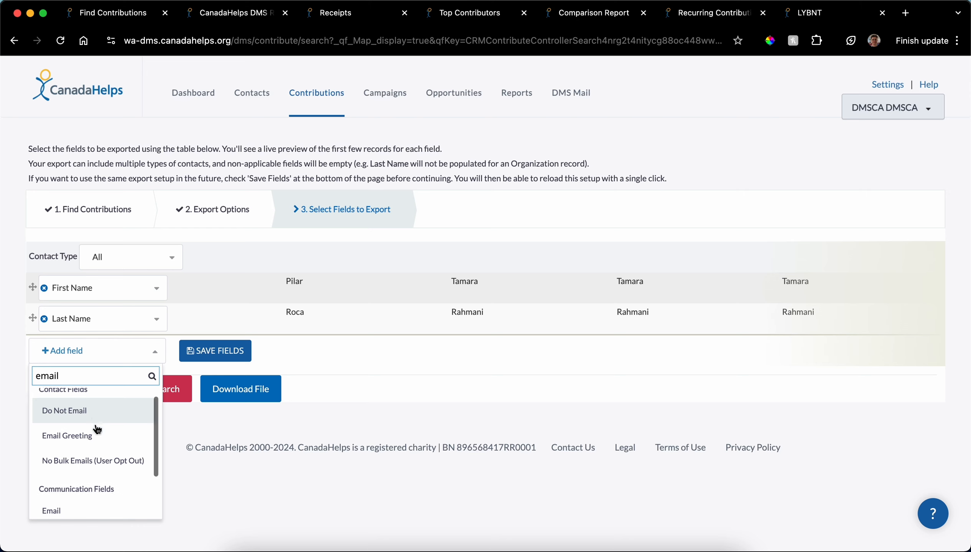
{"action": "scroll", "coordinate": [96, 429], "scroll_direction": "down", "scroll_amount": 1}
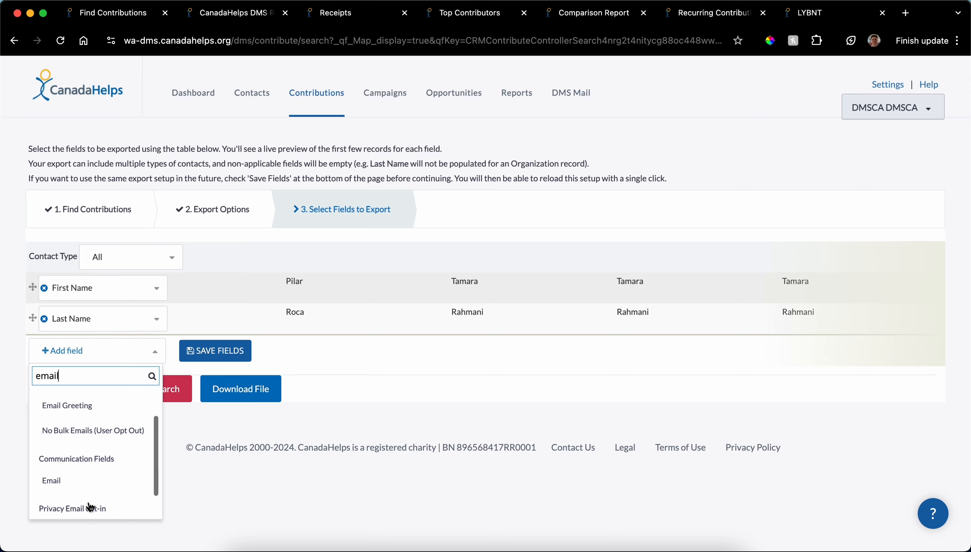
{"action": "left_click", "coordinate": [85, 480]}
{"action": "left_click", "coordinate": [88, 407]}
{"action": "type", "text": "total"}
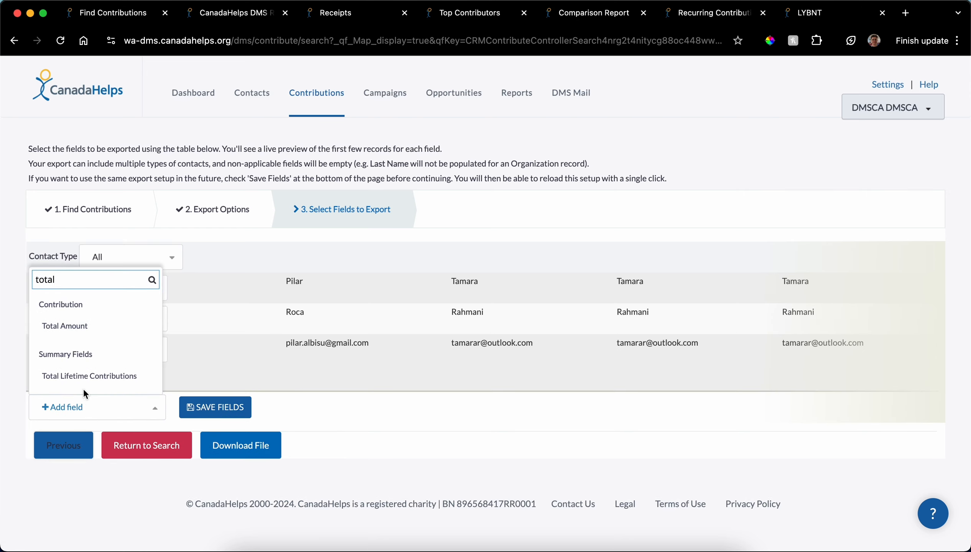
{"action": "left_click", "coordinate": [75, 326]}
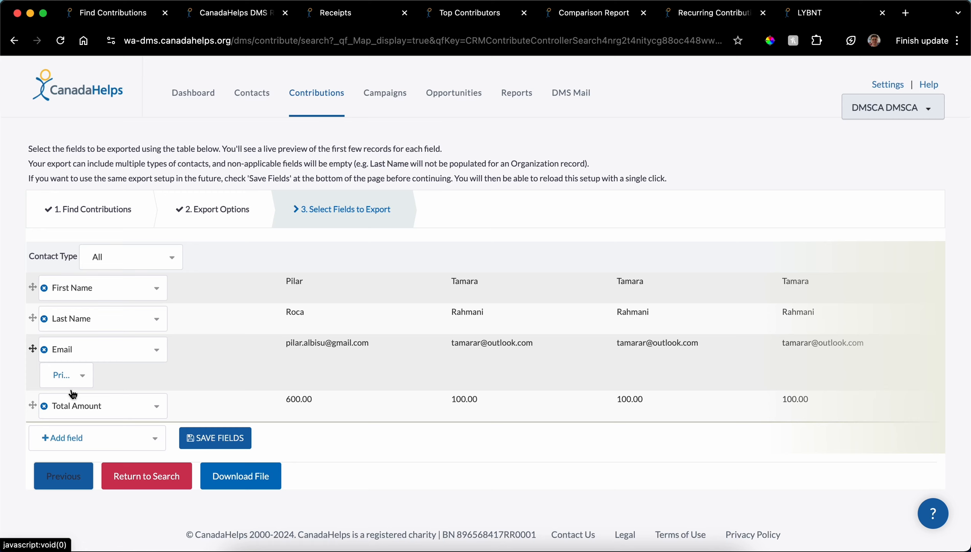
Step: Add the Contribution Date, Fund and Campaign fields to the export
{"action": "left_click", "coordinate": [68, 448]}
{"action": "type", "text": "contribut"}
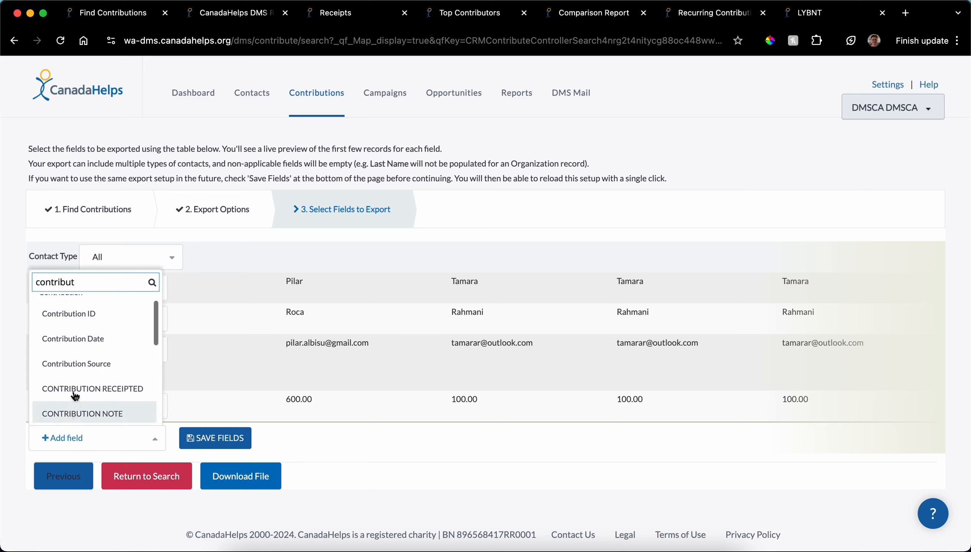
{"action": "left_click", "coordinate": [73, 341]}
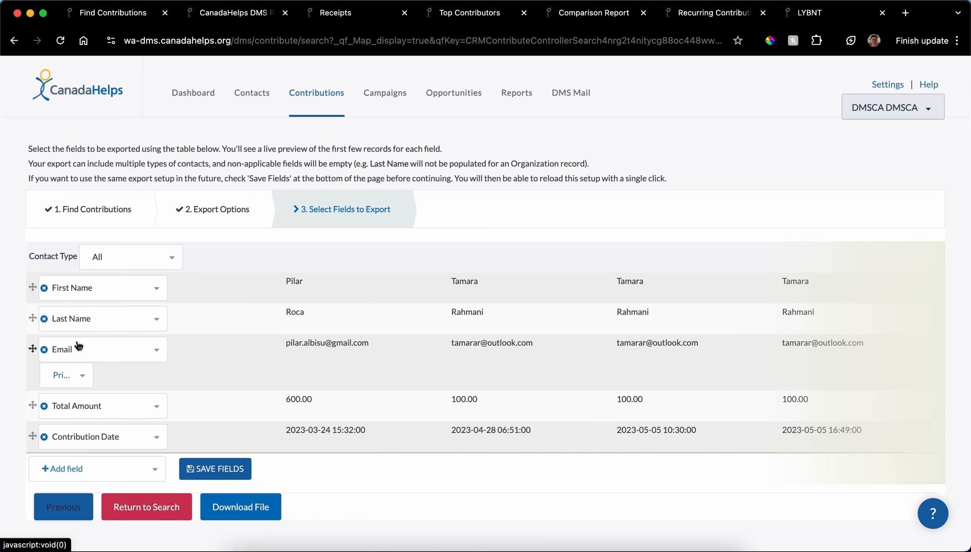
{"action": "left_click", "coordinate": [97, 468]}
{"action": "type", "text": "fund"}
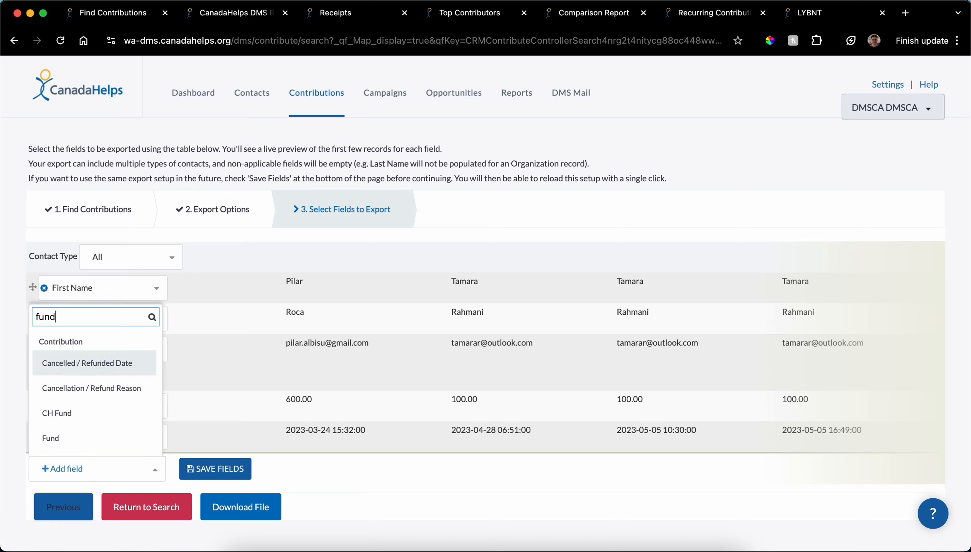
{"action": "left_click", "coordinate": [93, 437]}
{"action": "left_click", "coordinate": [77, 501]}
{"action": "type", "text": "camp"}
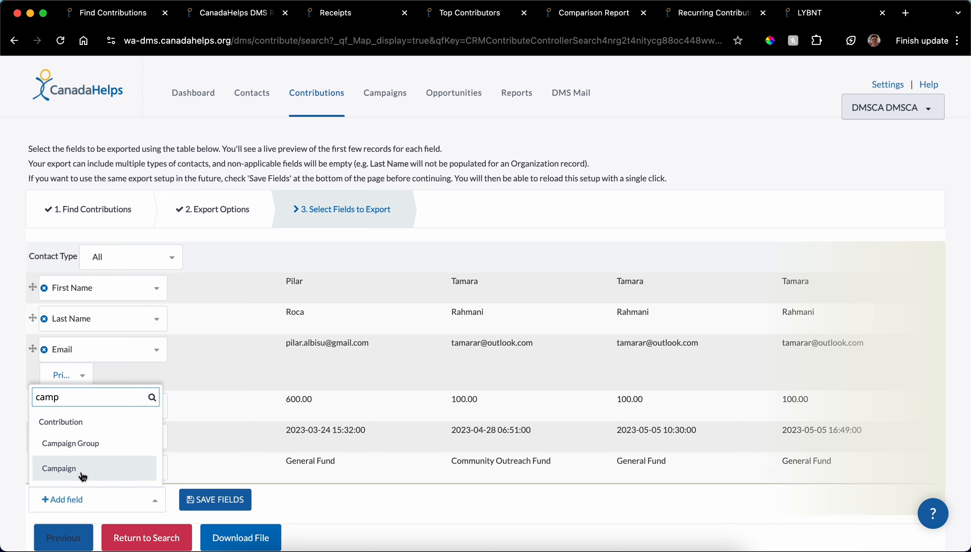
{"action": "left_click", "coordinate": [102, 470]}
Step: Save the selected contribution export fields as a field mapping named "test 2"
{"action": "scroll", "coordinate": [152, 431], "scroll_direction": "down", "scroll_amount": 2}
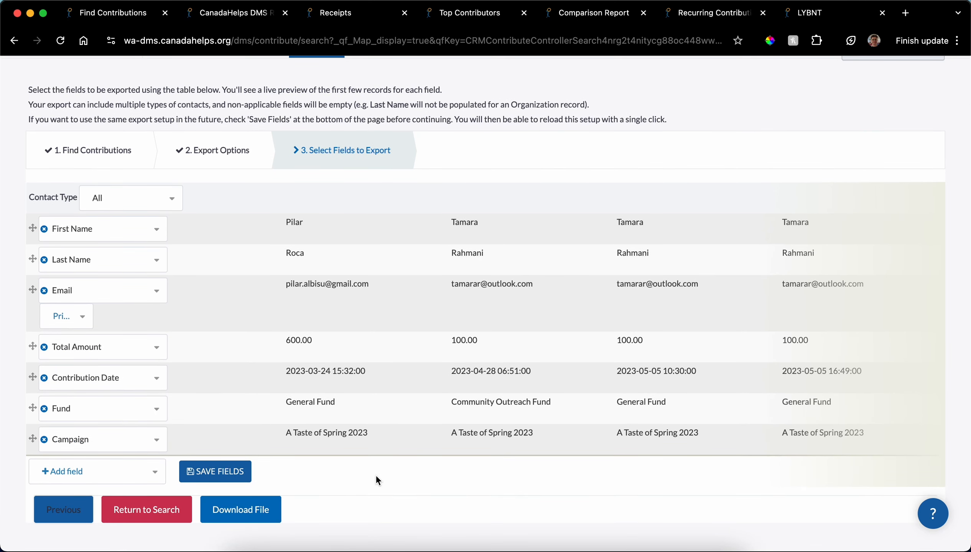
{"action": "left_click", "coordinate": [235, 476]}
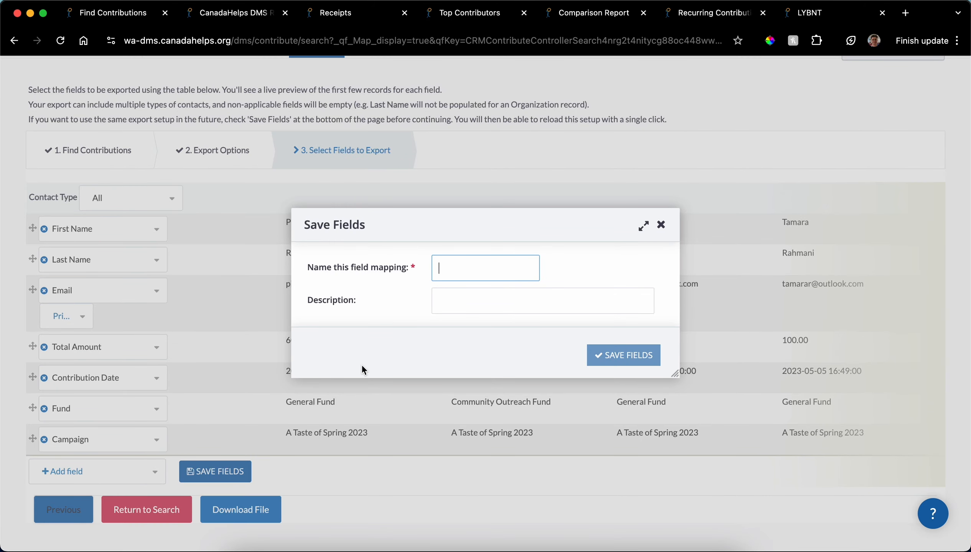
{"action": "type", "text": "test 2"}
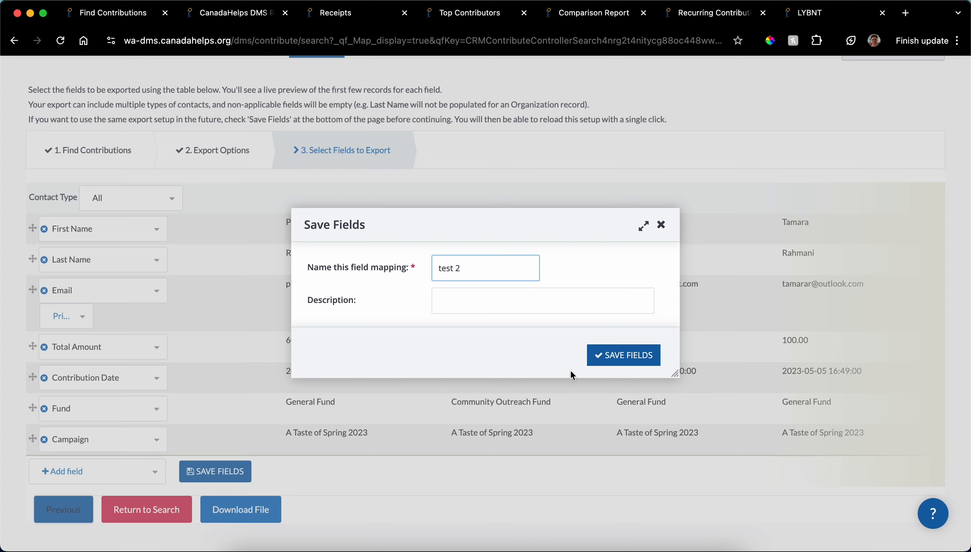
{"action": "left_click", "coordinate": [606, 354]}
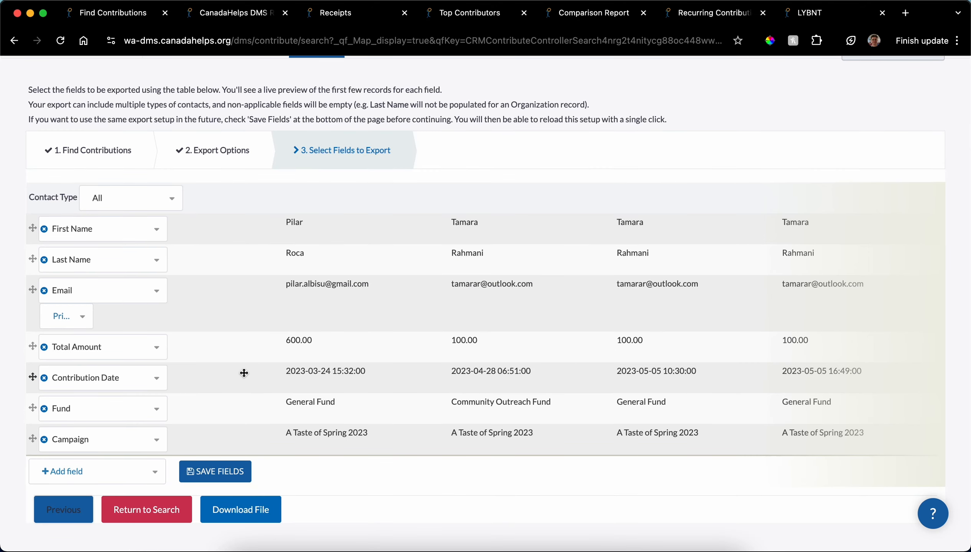
Step: Download the contribution export file with the selected fields
{"action": "scroll", "coordinate": [278, 439], "scroll_direction": "down", "scroll_amount": 2}
{"action": "left_click", "coordinate": [230, 465]}
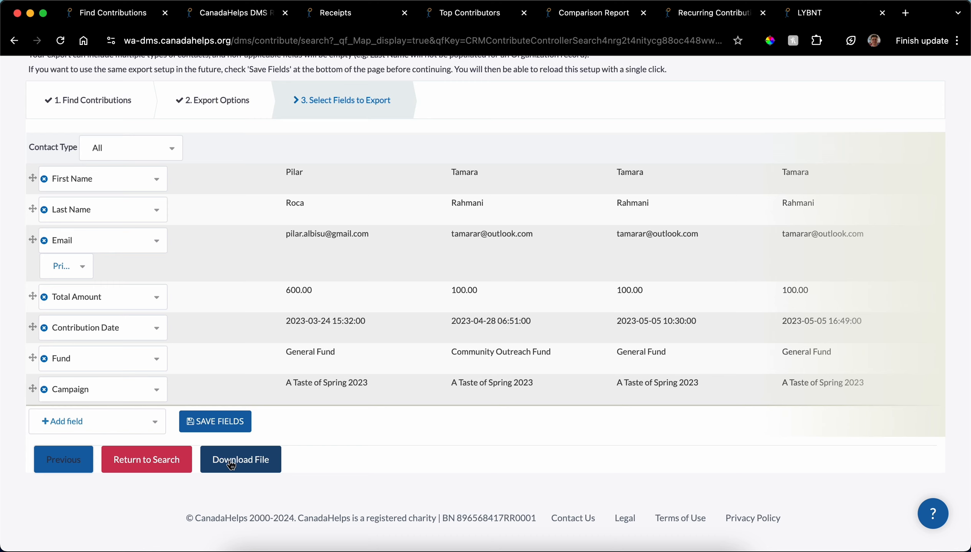
{"action": "left_click", "coordinate": [379, 463]}
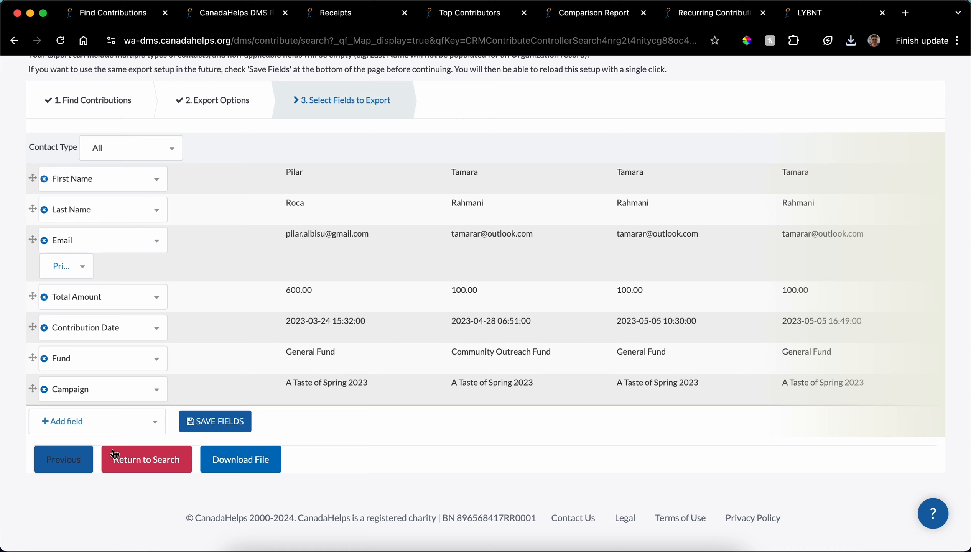
Step: Return to the contribution search results, collapse the search criteria and show the bulk actions available for all records
{"action": "left_click", "coordinate": [145, 461]}
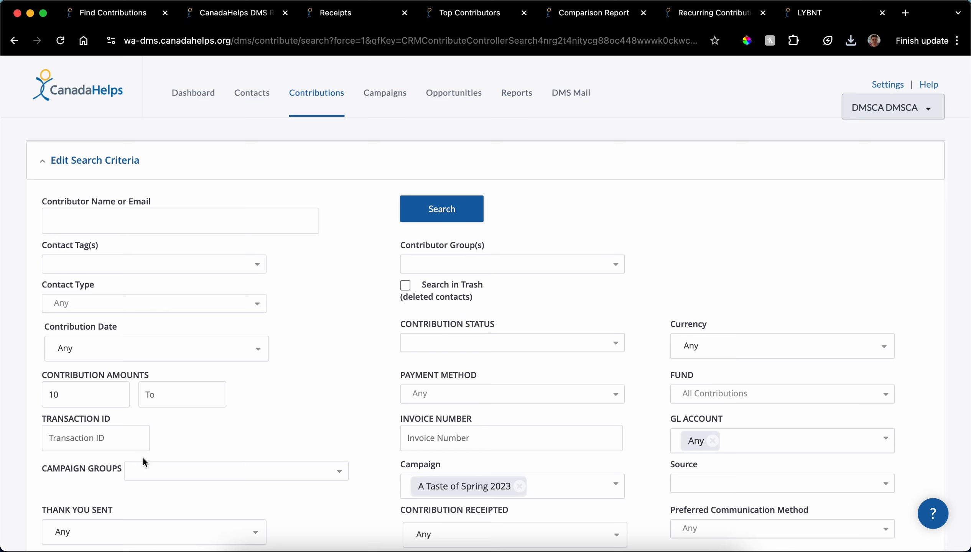
{"action": "left_click", "coordinate": [78, 176]}
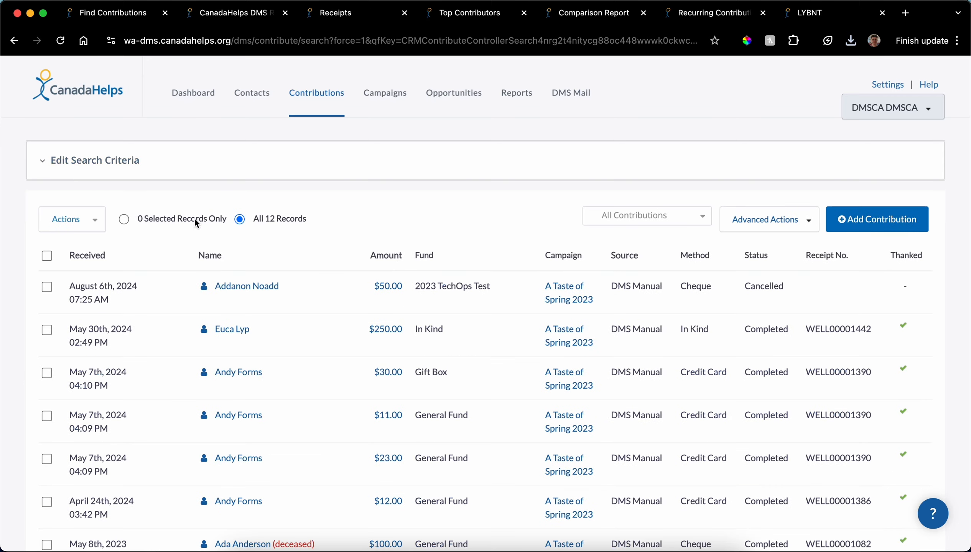
{"action": "left_click", "coordinate": [83, 225]}
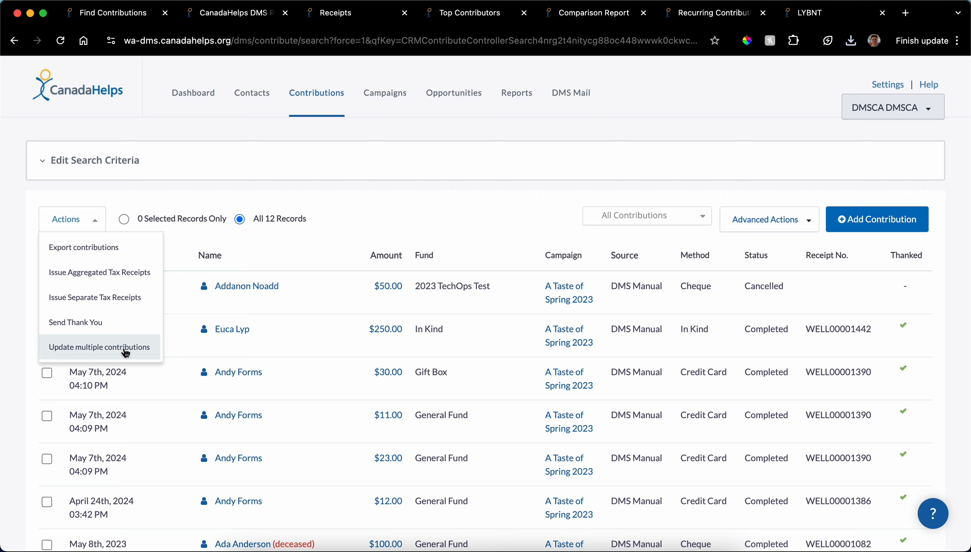
Step: Go to the contacts list, select all records and review the bulk actions available for contacts
{"action": "left_click", "coordinate": [255, 95]}
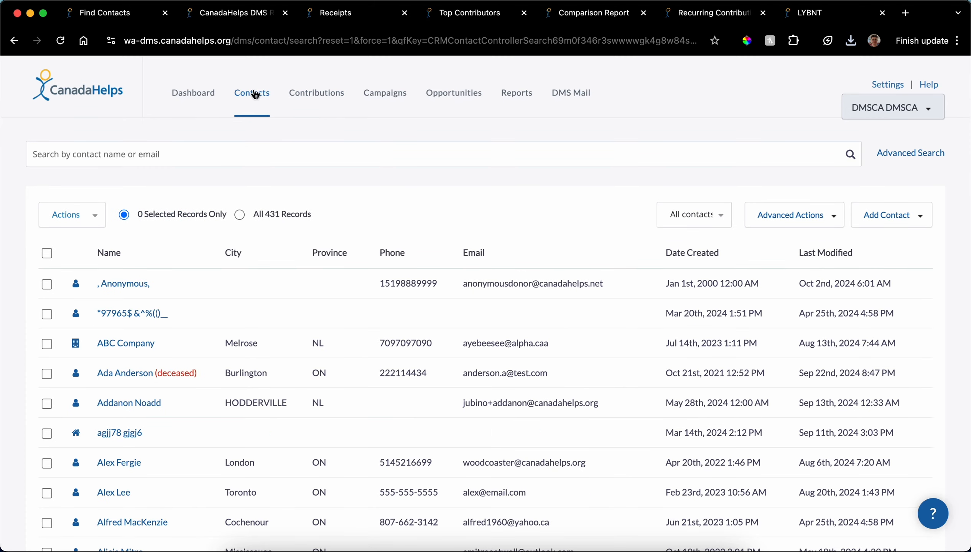
{"action": "left_click", "coordinate": [238, 214]}
{"action": "left_click", "coordinate": [91, 219]}
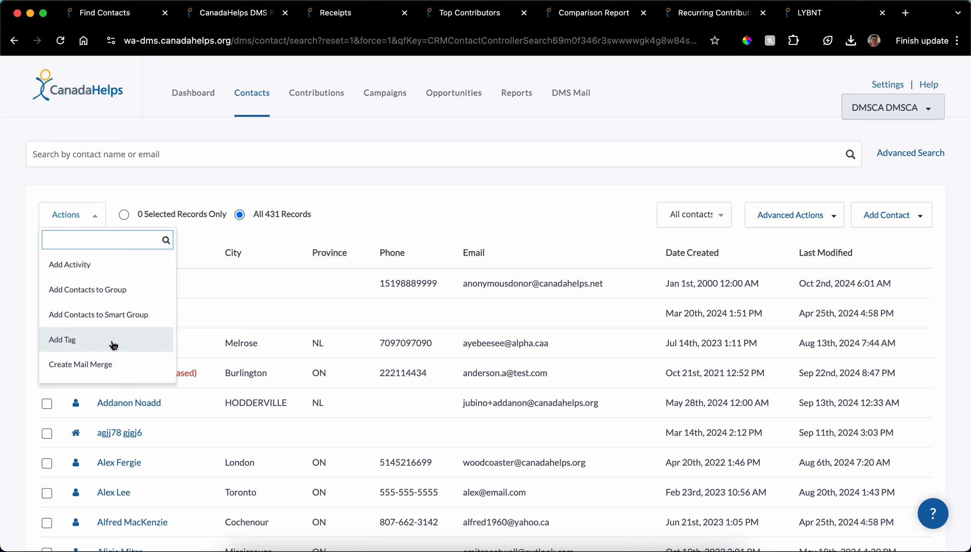
{"action": "scroll", "coordinate": [110, 344], "scroll_direction": "down", "scroll_amount": 3}
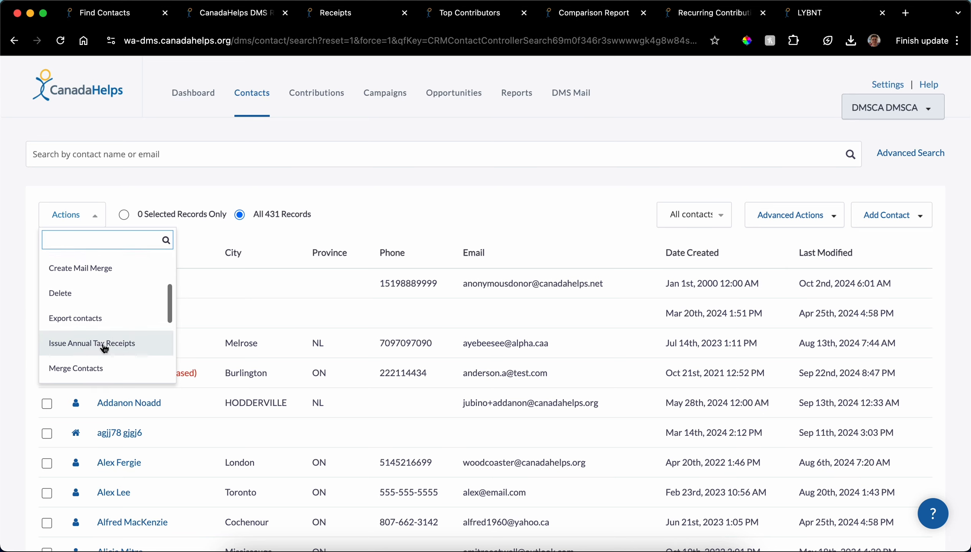
{"action": "scroll", "coordinate": [104, 347], "scroll_direction": "down", "scroll_amount": 3}
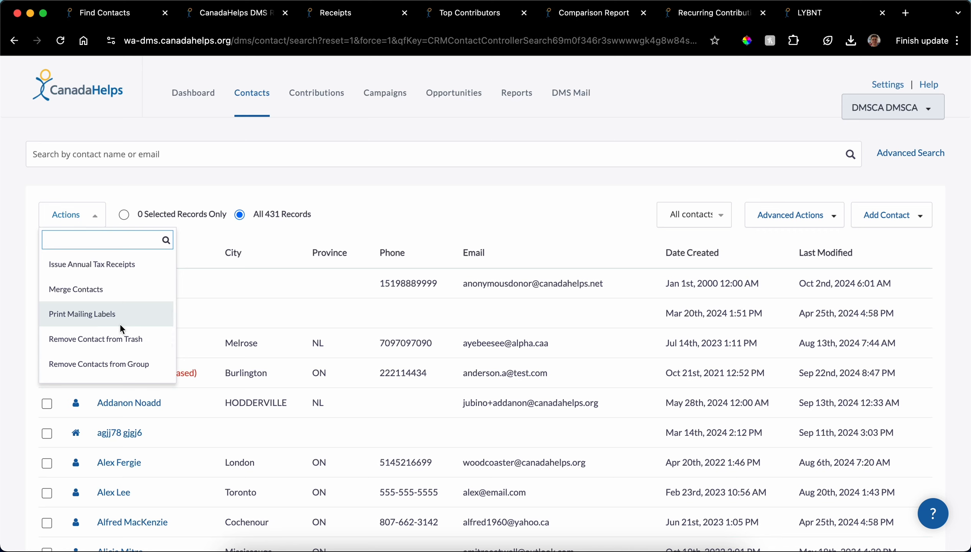
{"action": "scroll", "coordinate": [119, 326], "scroll_direction": "down", "scroll_amount": 4}
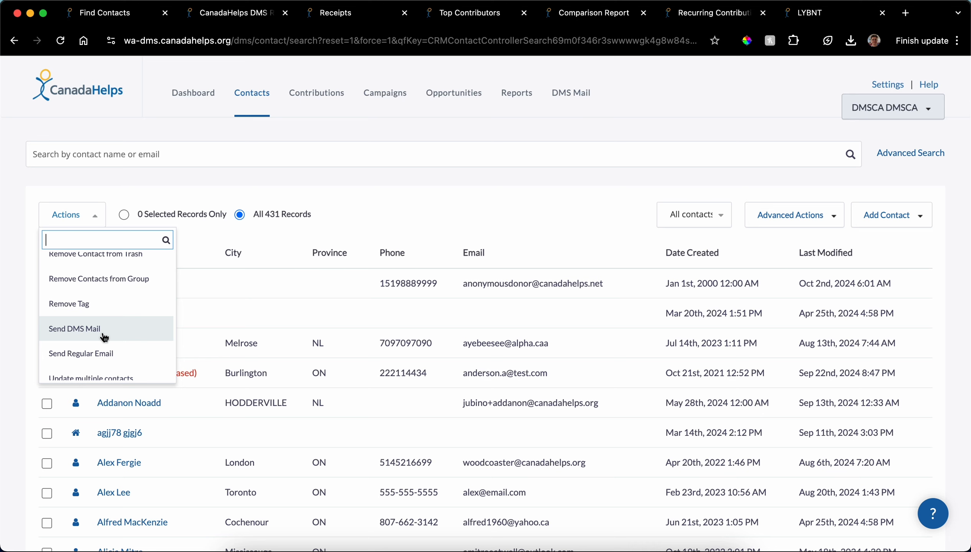
Step: Open the Contribution History by Campaign (Detailed) report from the Contribution Reports
{"action": "left_click", "coordinate": [519, 92]}
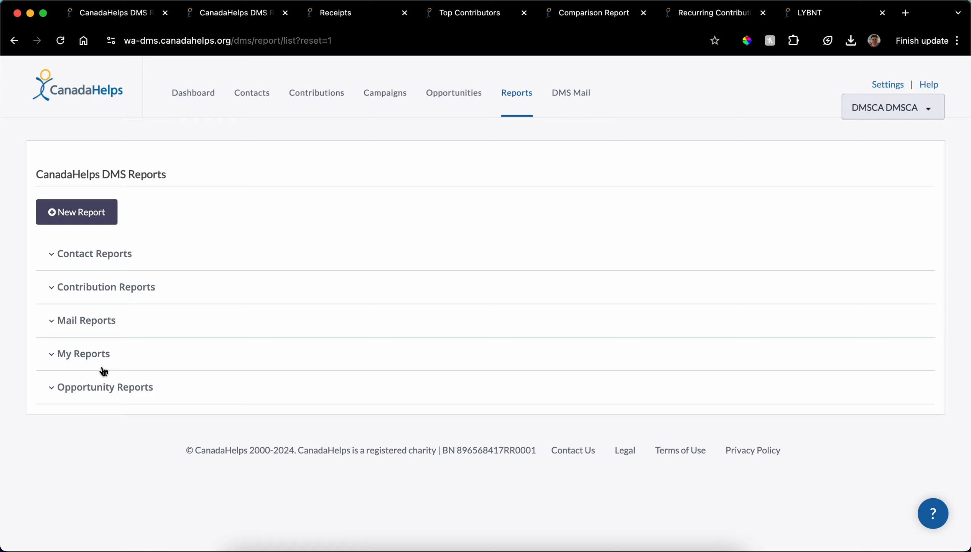
{"action": "left_click", "coordinate": [95, 257]}
{"action": "left_click", "coordinate": [94, 257]}
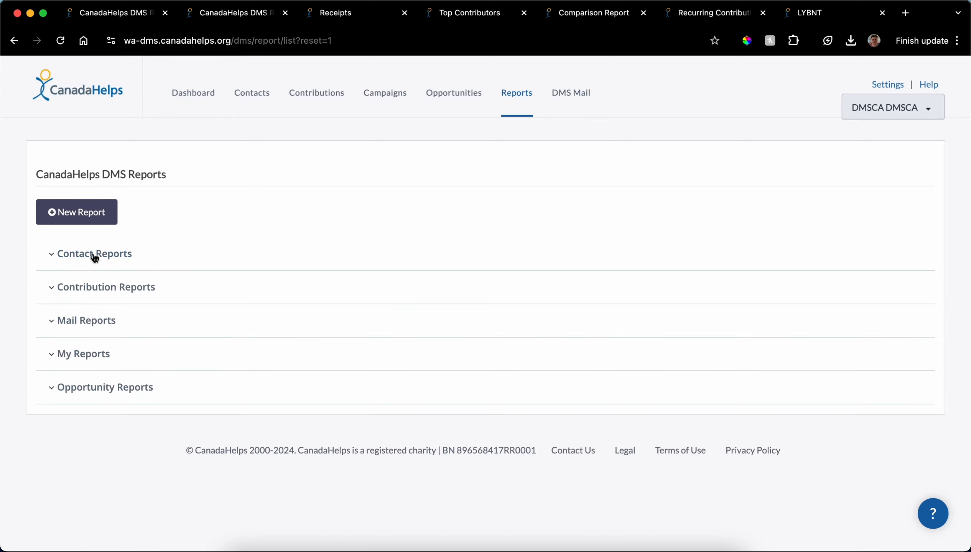
{"action": "left_click", "coordinate": [98, 290]}
{"action": "left_click", "coordinate": [98, 291]}
{"action": "left_click", "coordinate": [120, 291]}
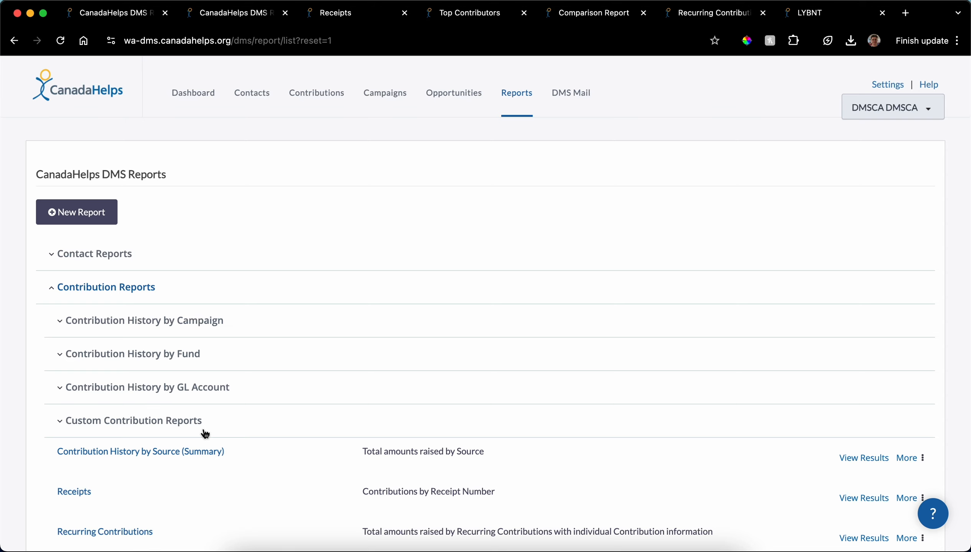
{"action": "left_click", "coordinate": [187, 325]}
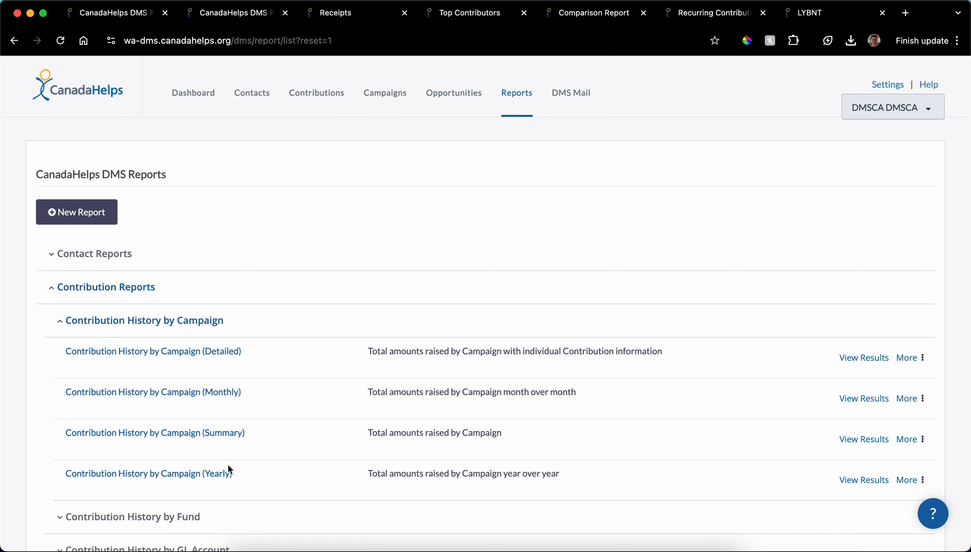
{"action": "left_click", "coordinate": [189, 357]}
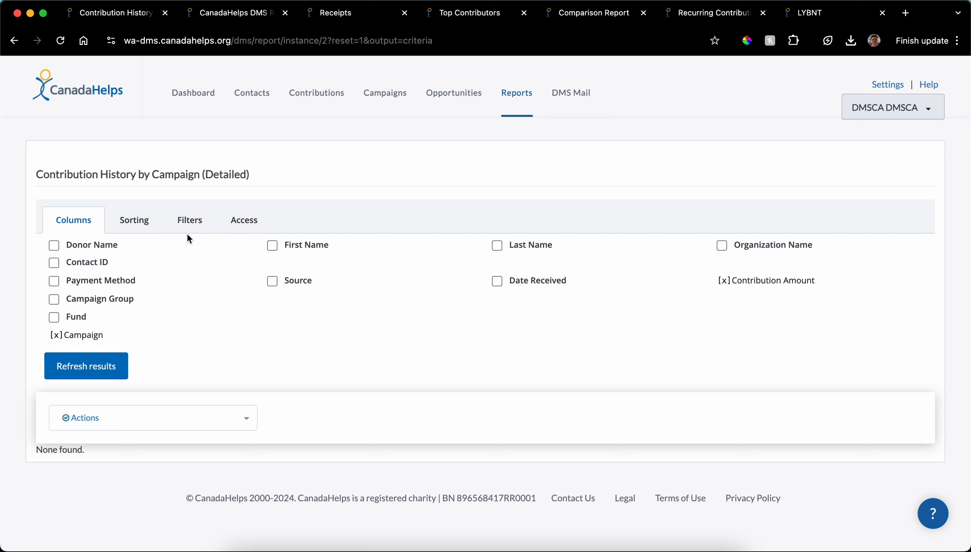
Step: Include the Donor Name, Payment Method, Date Received and Fund columns in the campaign report
{"action": "scroll", "coordinate": [160, 245], "scroll_direction": "down", "scroll_amount": 1}
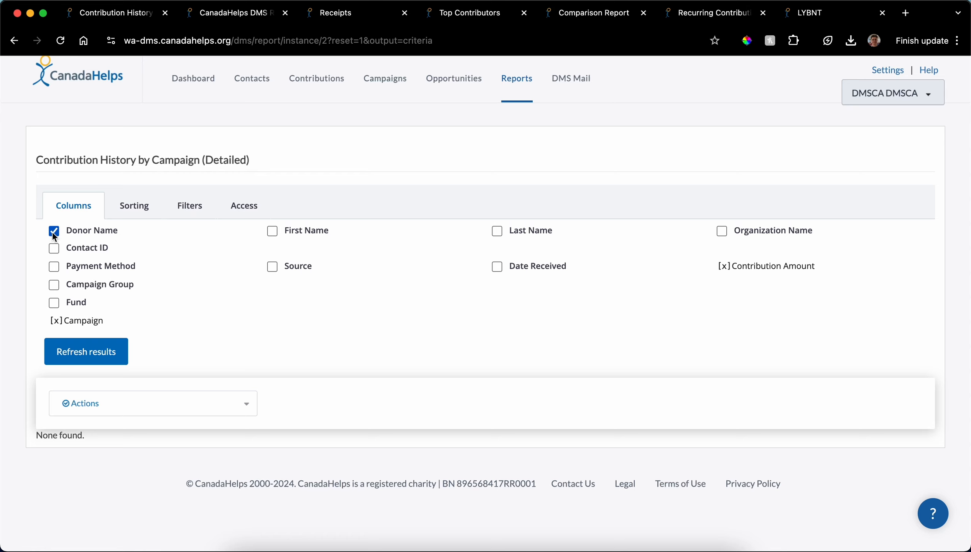
{"action": "left_click", "coordinate": [102, 266]}
{"action": "left_click", "coordinate": [496, 267]}
Step: Sort the report by Contribution Amount in descending order, with section header grouping turned off
{"action": "left_click", "coordinate": [132, 208]}
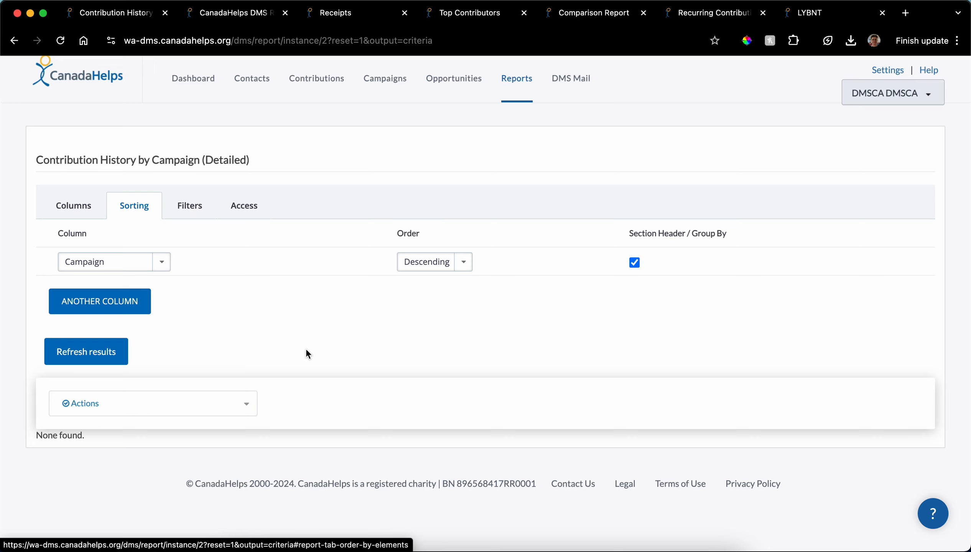
{"action": "left_click", "coordinate": [425, 260]}
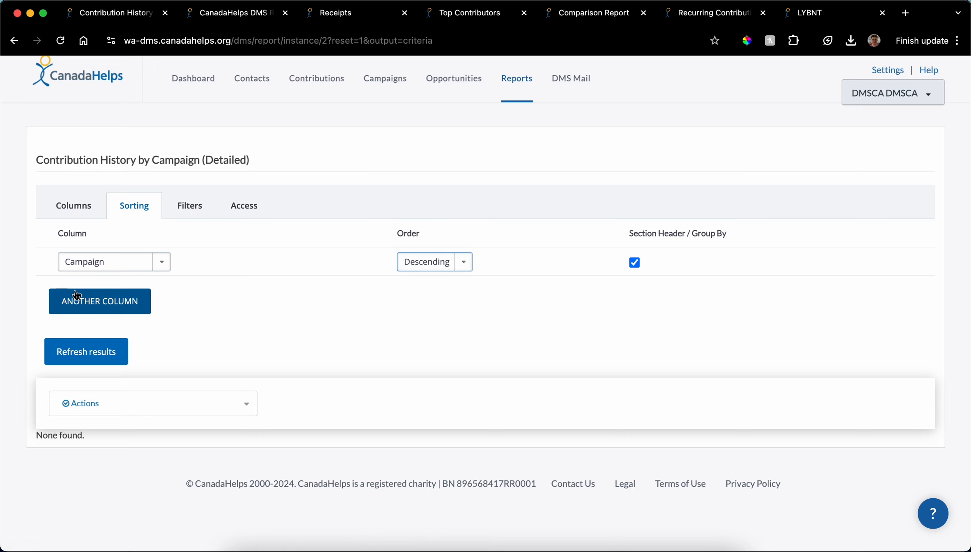
{"action": "left_click", "coordinate": [96, 264]}
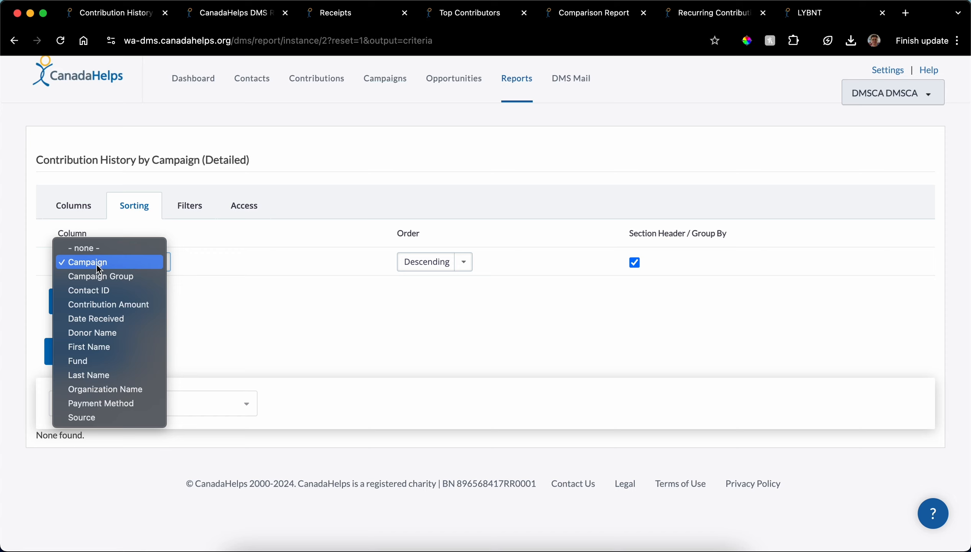
{"action": "left_click", "coordinate": [99, 307]}
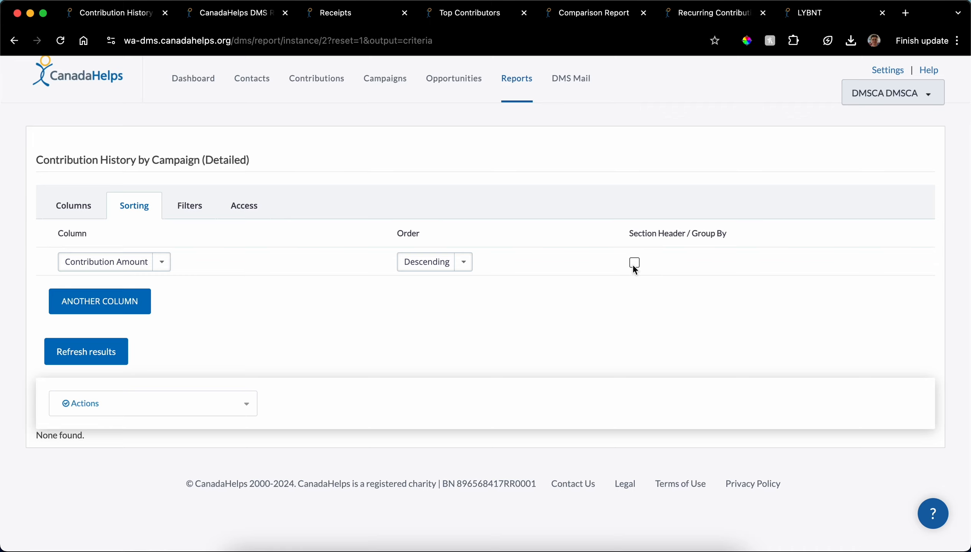
Step: Filter the report to the Make It Monthly 2023 campaign and refresh the results
{"action": "left_click", "coordinate": [181, 209]}
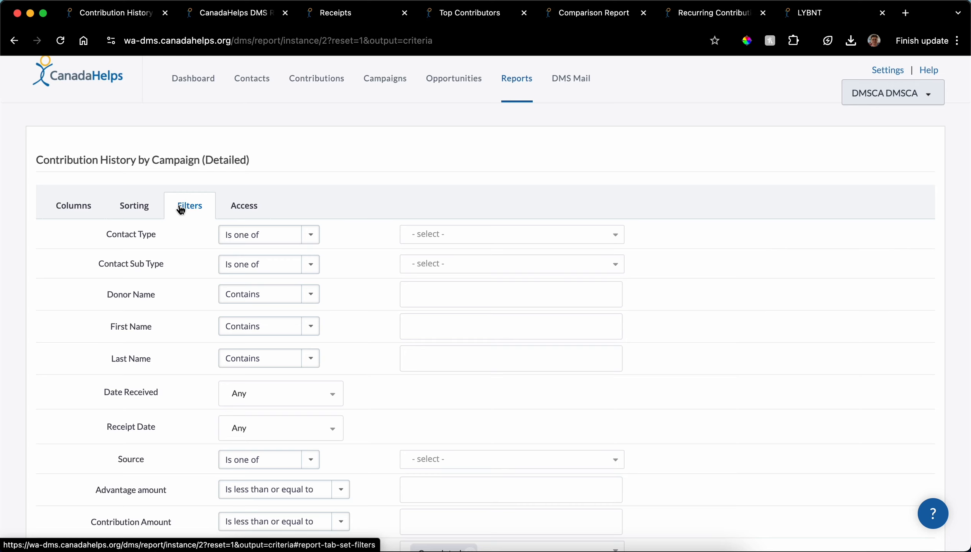
{"action": "scroll", "coordinate": [334, 235], "scroll_direction": "down", "scroll_amount": 10}
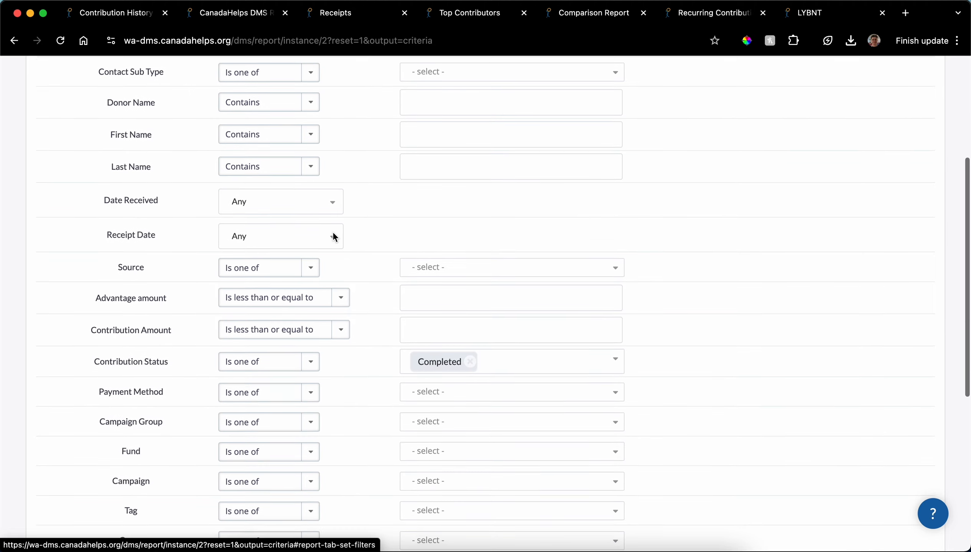
{"action": "left_click", "coordinate": [449, 342]}
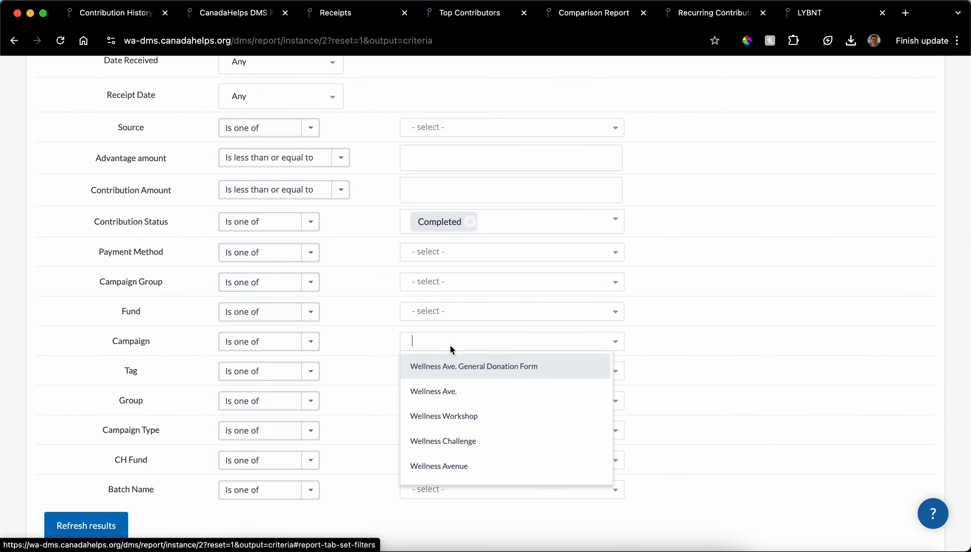
{"action": "type", "text": "make"}
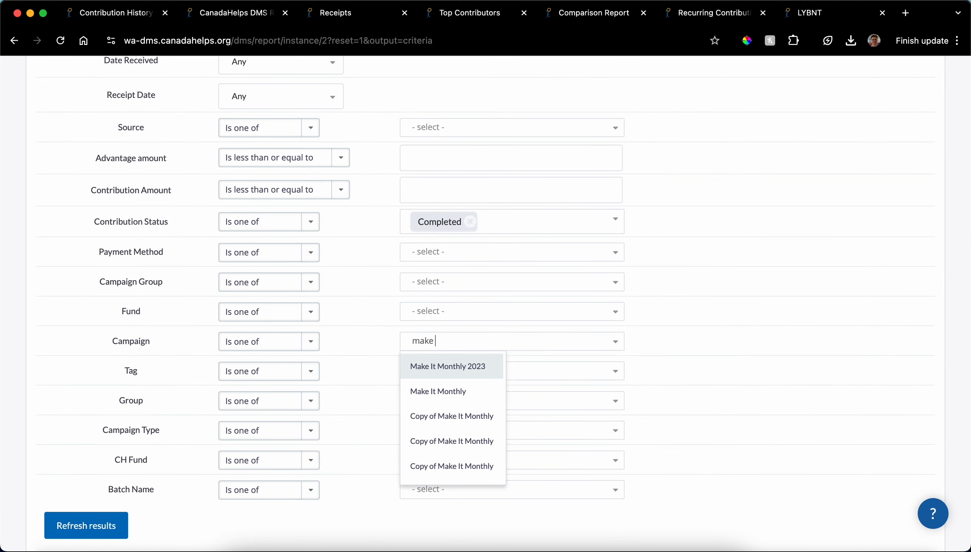
{"action": "left_click", "coordinate": [468, 370]}
{"action": "scroll", "coordinate": [349, 339], "scroll_direction": "down", "scroll_amount": 3}
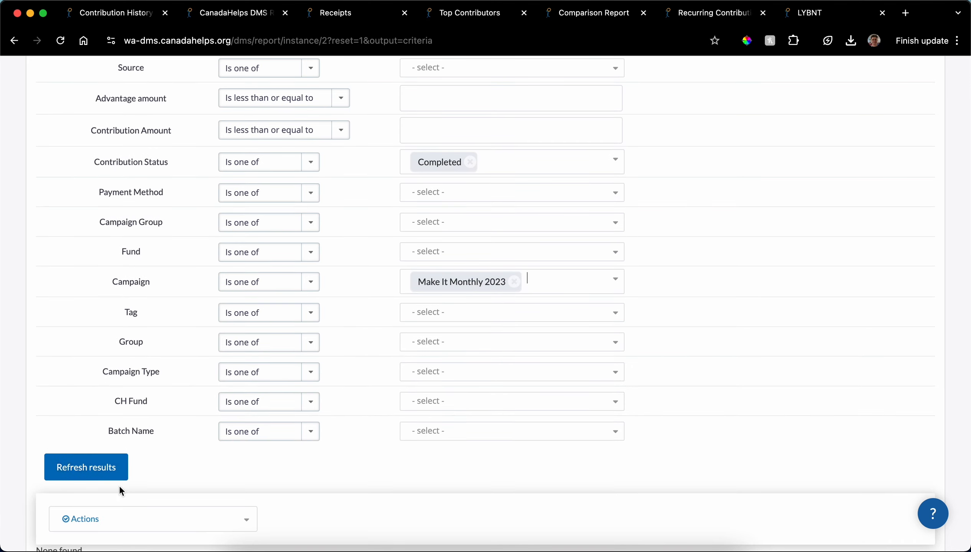
{"action": "left_click", "coordinate": [75, 477]}
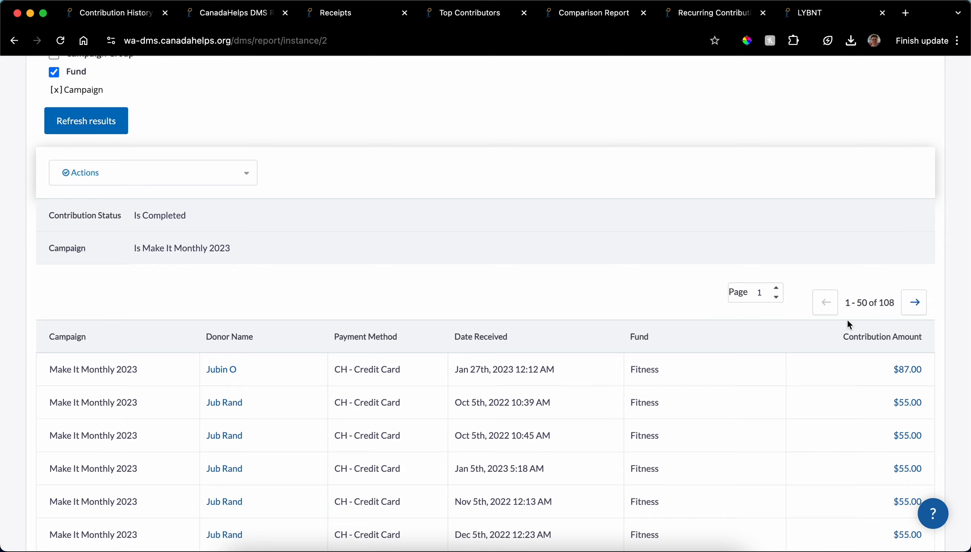
Step: Examine the filtered report's contribution rows and summary totals, and show the actions available for the report
{"action": "scroll", "coordinate": [555, 366], "scroll_direction": "down", "scroll_amount": 10}
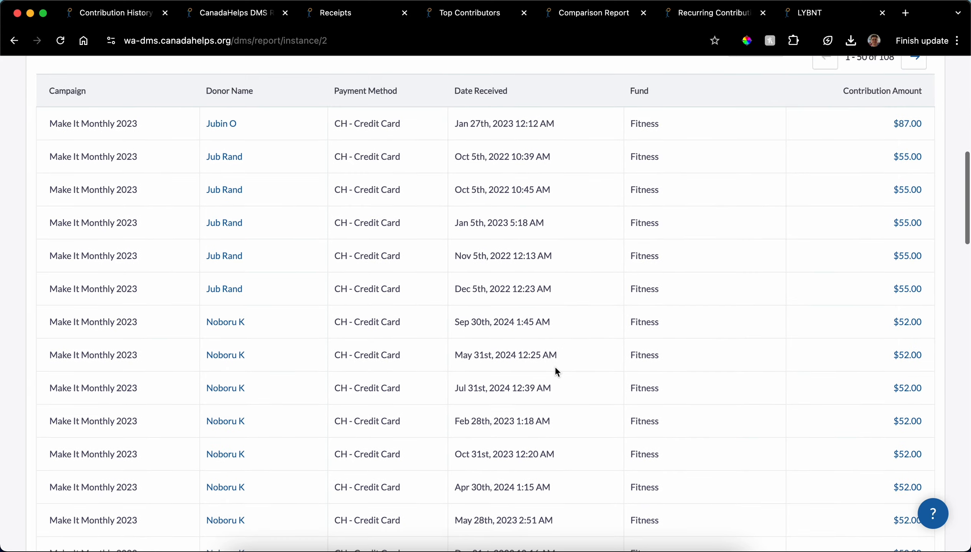
{"action": "scroll", "coordinate": [555, 366], "scroll_direction": "down", "scroll_amount": 20}
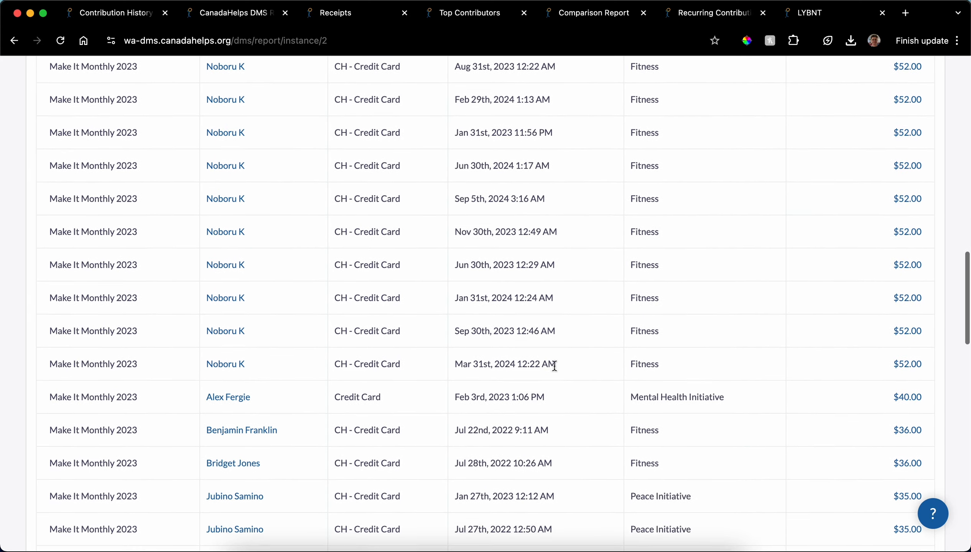
{"action": "scroll", "coordinate": [555, 366], "scroll_direction": "down", "scroll_amount": 10}
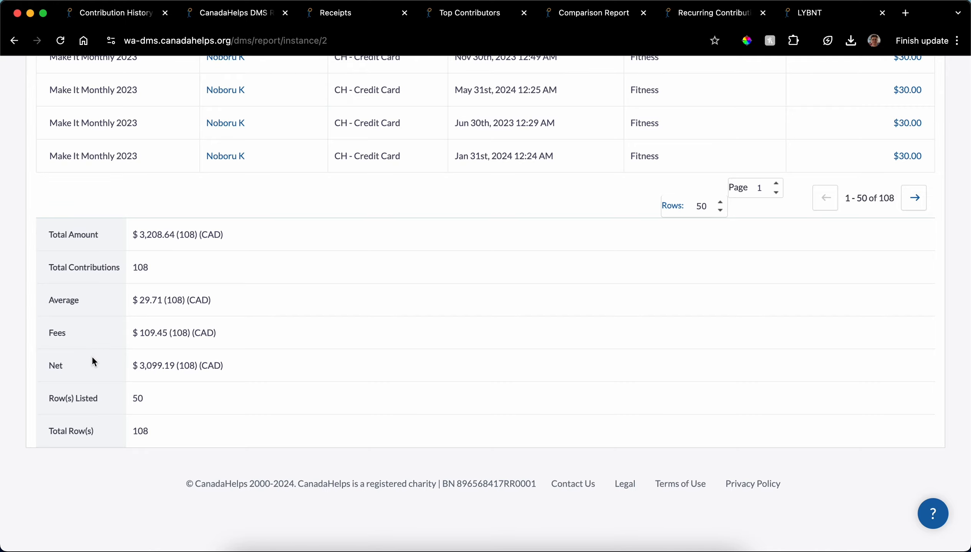
{"action": "scroll", "coordinate": [180, 316], "scroll_direction": "up", "scroll_amount": 20}
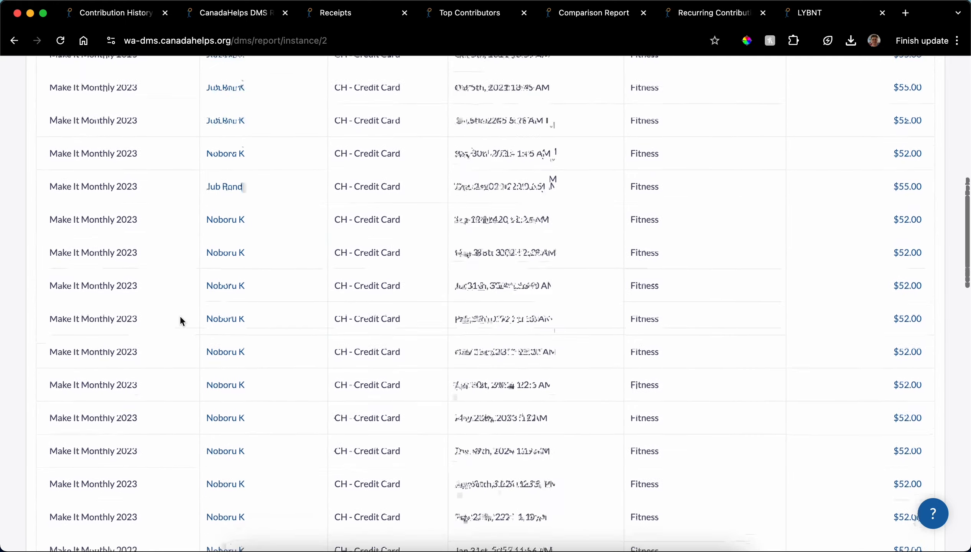
{"action": "scroll", "coordinate": [179, 319], "scroll_direction": "down", "scroll_amount": 3}
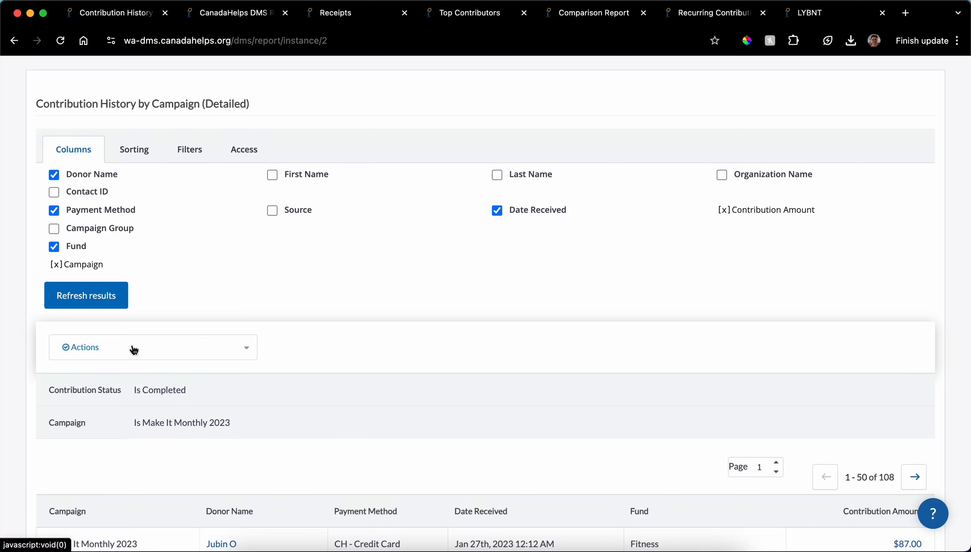
{"action": "left_click", "coordinate": [133, 348]}
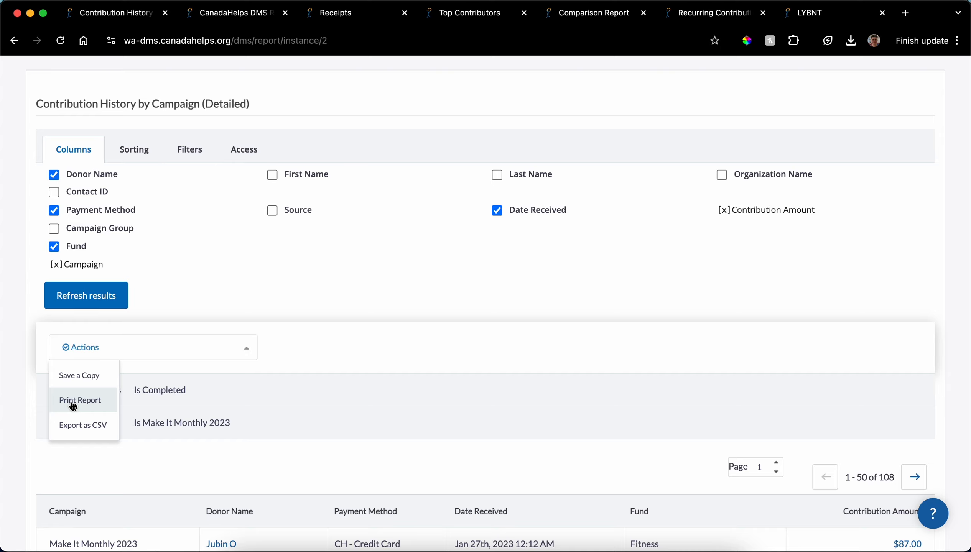
{"action": "left_click", "coordinate": [73, 376]}
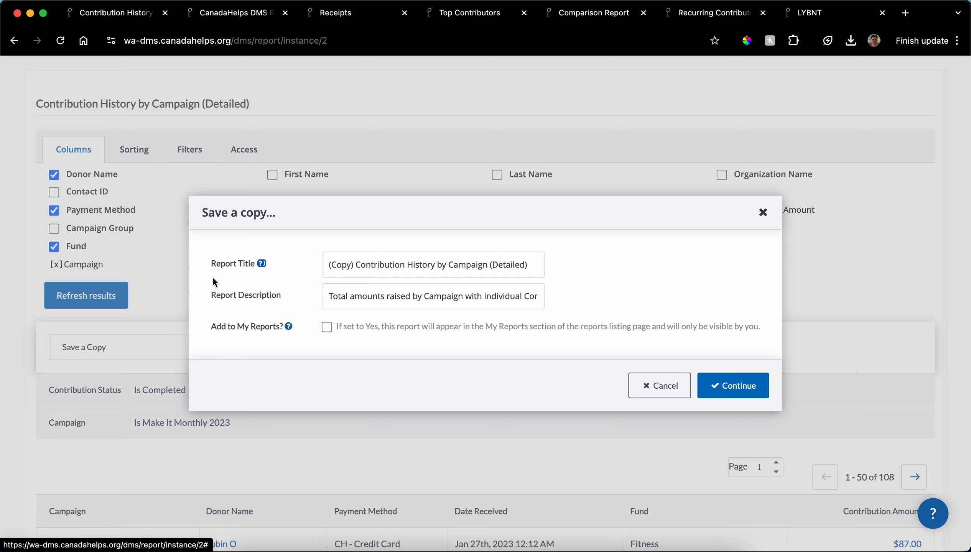
{"action": "left_click", "coordinate": [326, 327]}
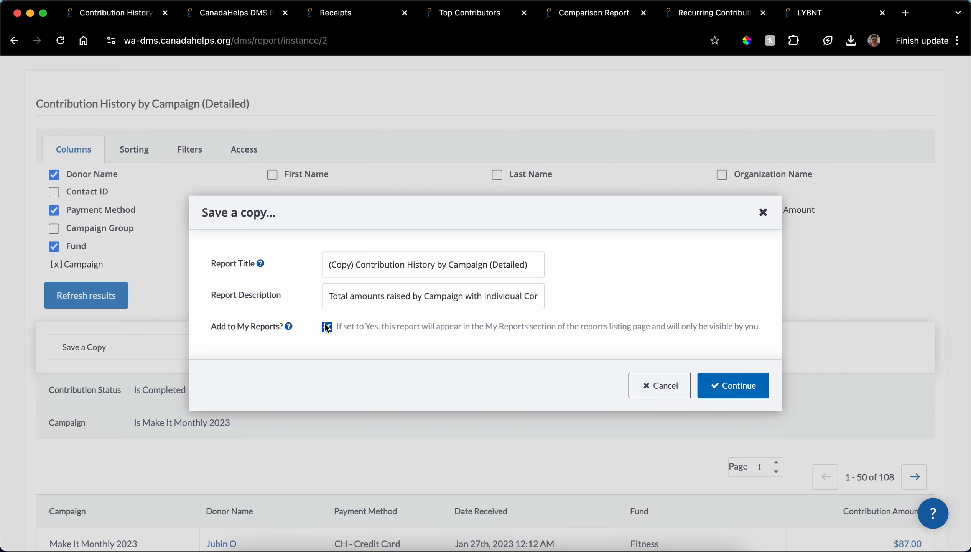
{"action": "left_click", "coordinate": [654, 391]}
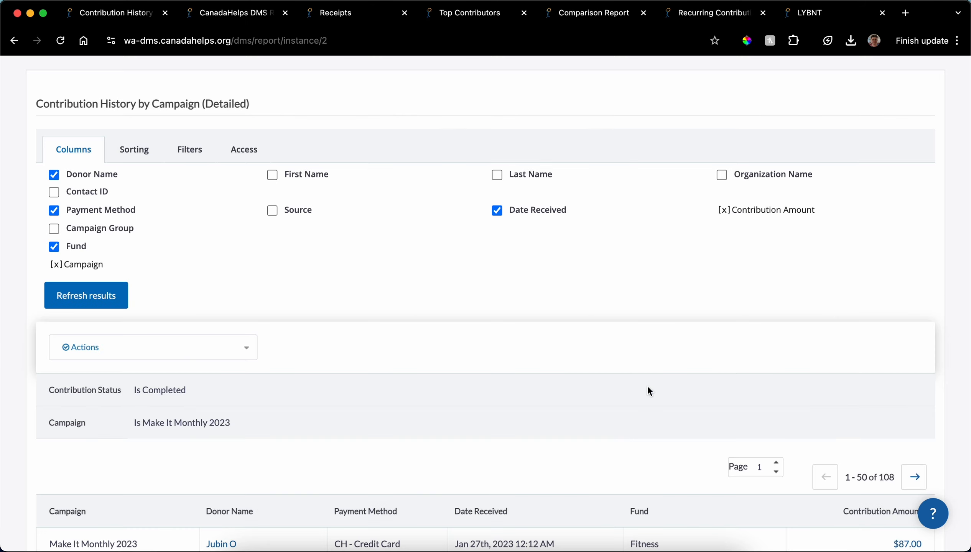
Step: Make the campaign contribution report available for the dashboard in its access settings
{"action": "left_click", "coordinate": [244, 154]}
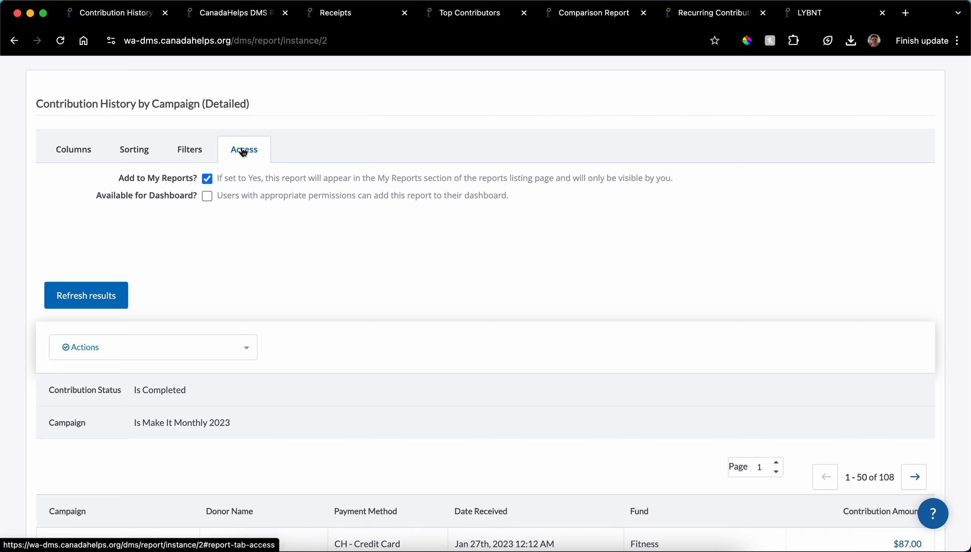
{"action": "left_click", "coordinate": [207, 196]}
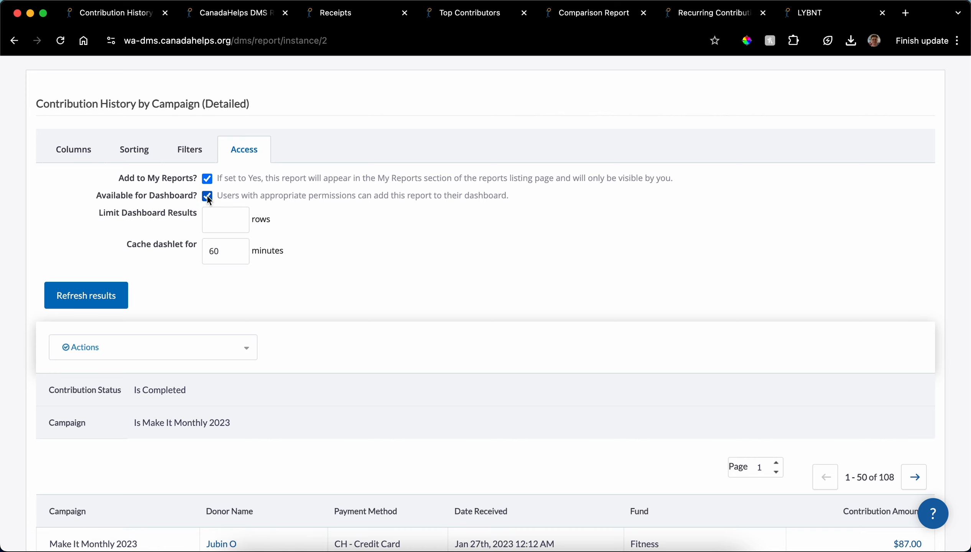
Step: Open the Contact Report (Detailed) from the Contact Reports group of the reports list
{"action": "scroll", "coordinate": [207, 195], "scroll_direction": "up", "scroll_amount": 2}
{"action": "left_click", "coordinate": [519, 97]}
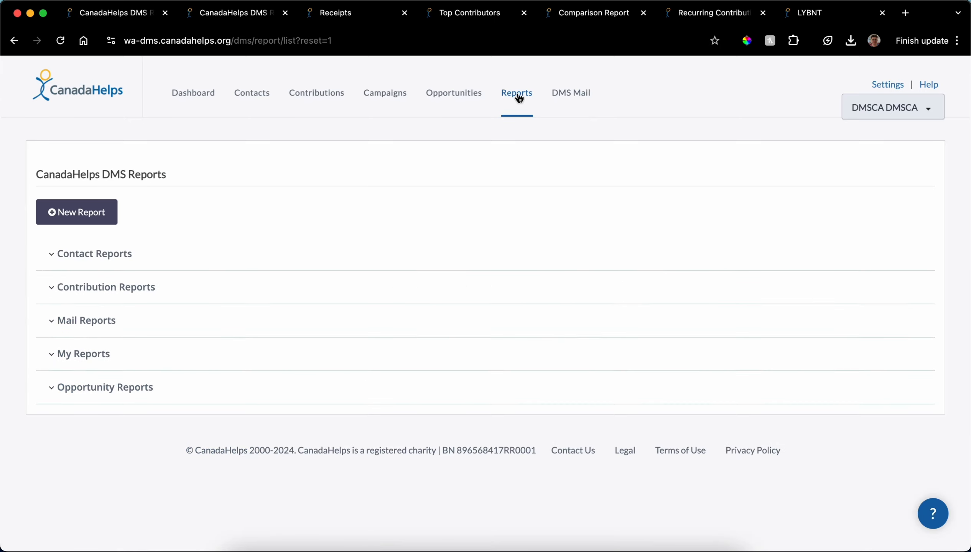
{"action": "left_click", "coordinate": [112, 255]}
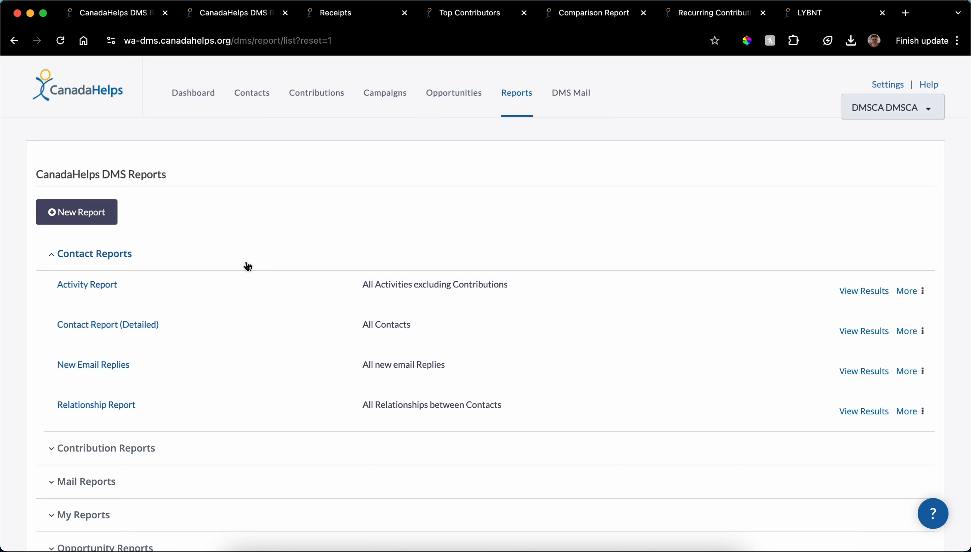
{"action": "scroll", "coordinate": [245, 264], "scroll_direction": "down", "scroll_amount": 2}
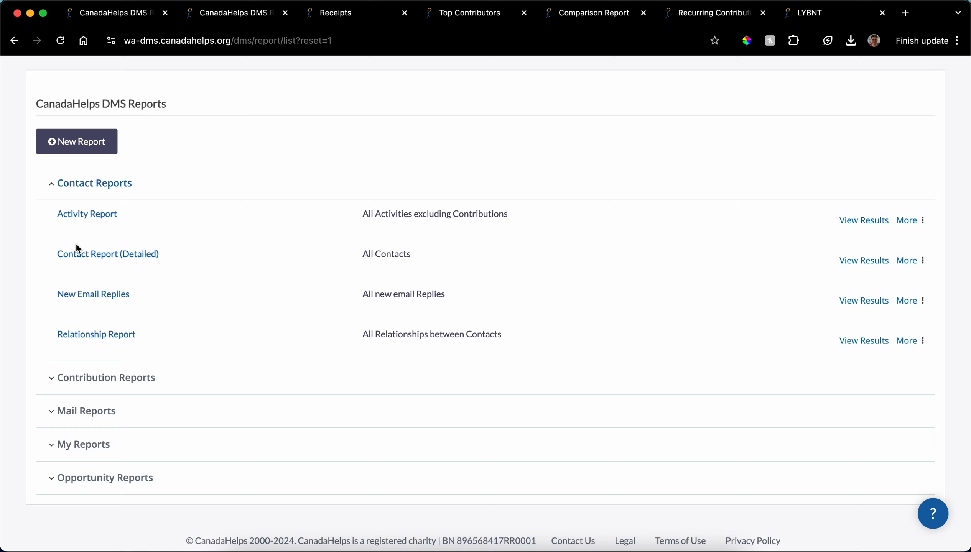
{"action": "left_click", "coordinate": [88, 256]}
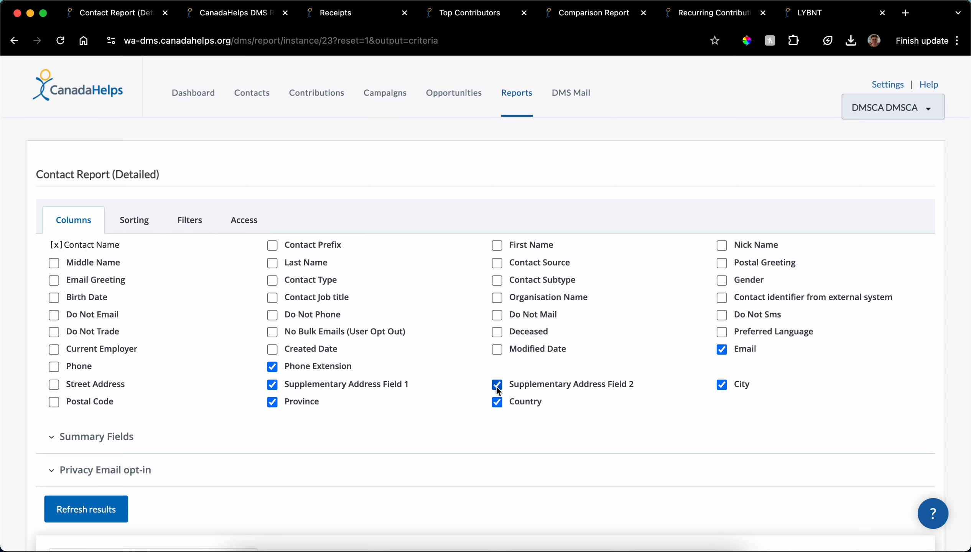
Step: Remove the Phone Extension and supplementary address columns, and include the Total Lifetime Contributions, Largest Contribution and Count of Contributions summary fields
{"action": "left_click", "coordinate": [272, 367]}
{"action": "left_click", "coordinate": [273, 384]}
{"action": "left_click", "coordinate": [96, 436]}
{"action": "scroll", "coordinate": [96, 436], "scroll_direction": "down", "scroll_amount": 2}
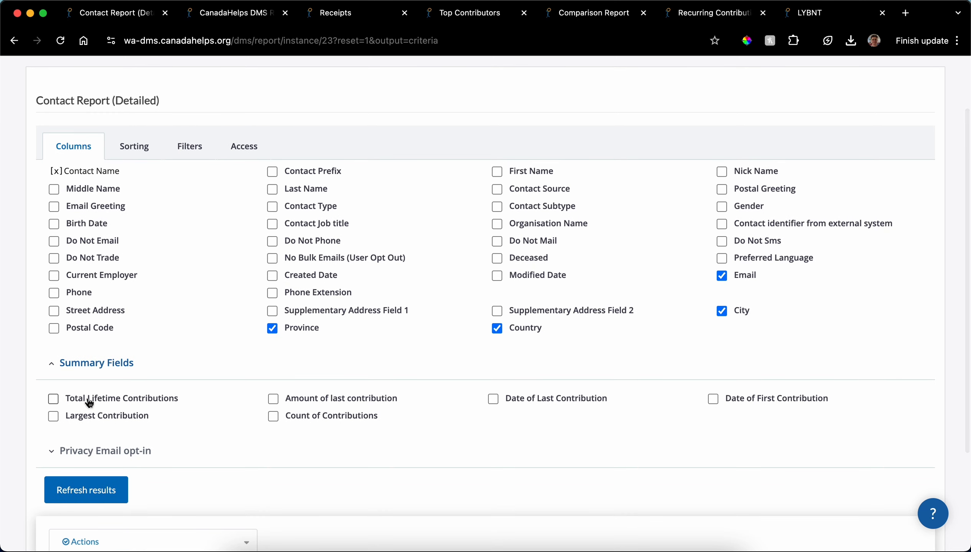
{"action": "left_click", "coordinate": [89, 400]}
{"action": "left_click", "coordinate": [89, 416]}
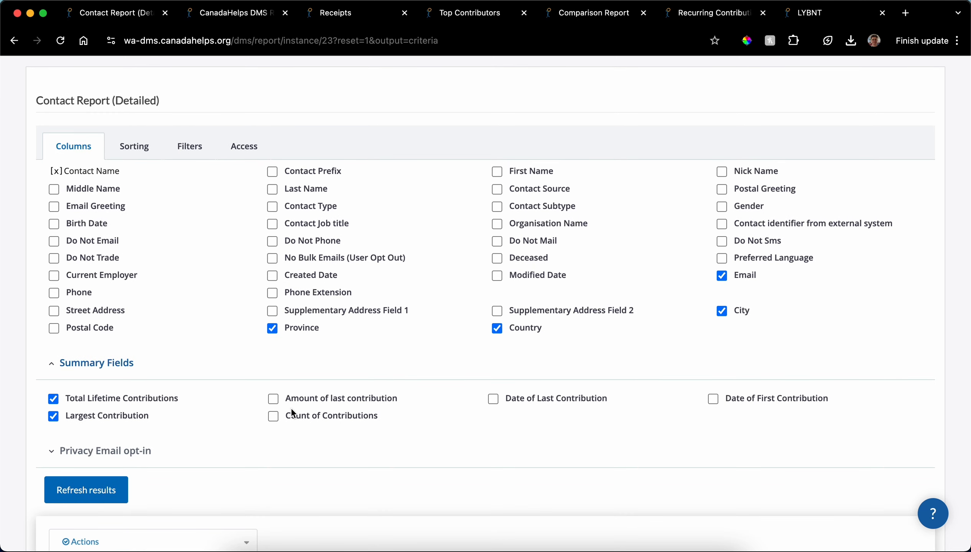
{"action": "left_click", "coordinate": [272, 417]}
{"action": "scroll", "coordinate": [146, 408], "scroll_direction": "down", "scroll_amount": 1}
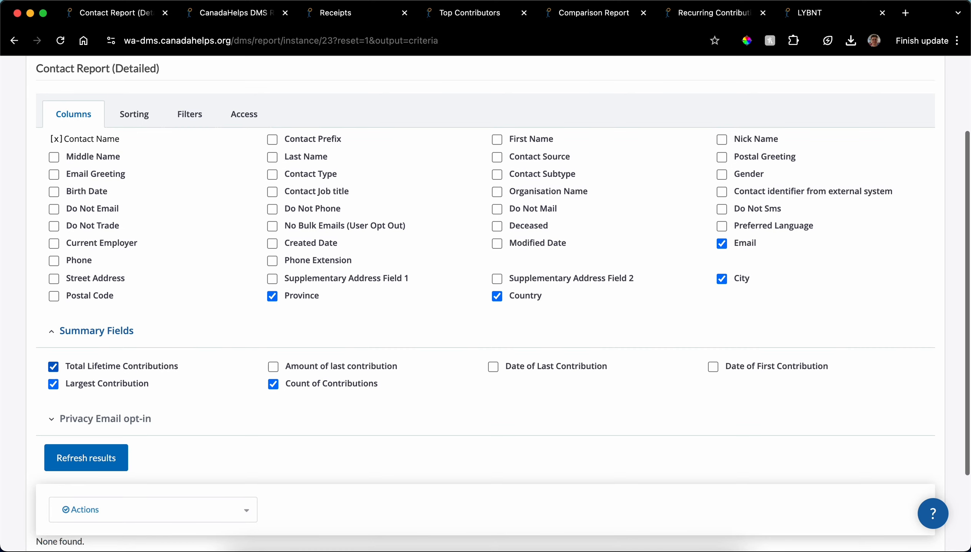
Step: Sort the contact report by Total Lifetime Contributions in descending order and refresh the results
{"action": "left_click", "coordinate": [131, 114]}
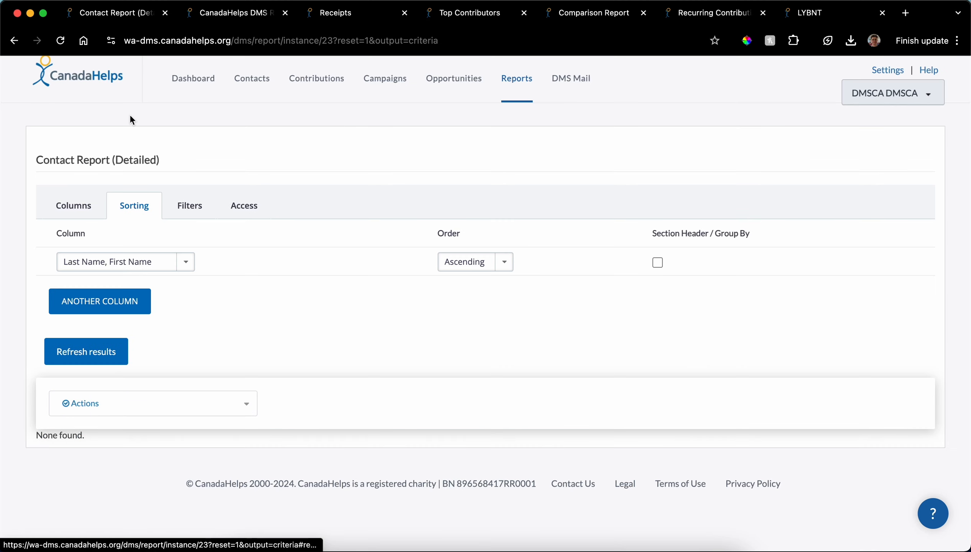
{"action": "left_click", "coordinate": [130, 258]}
{"action": "left_click", "coordinate": [119, 346]}
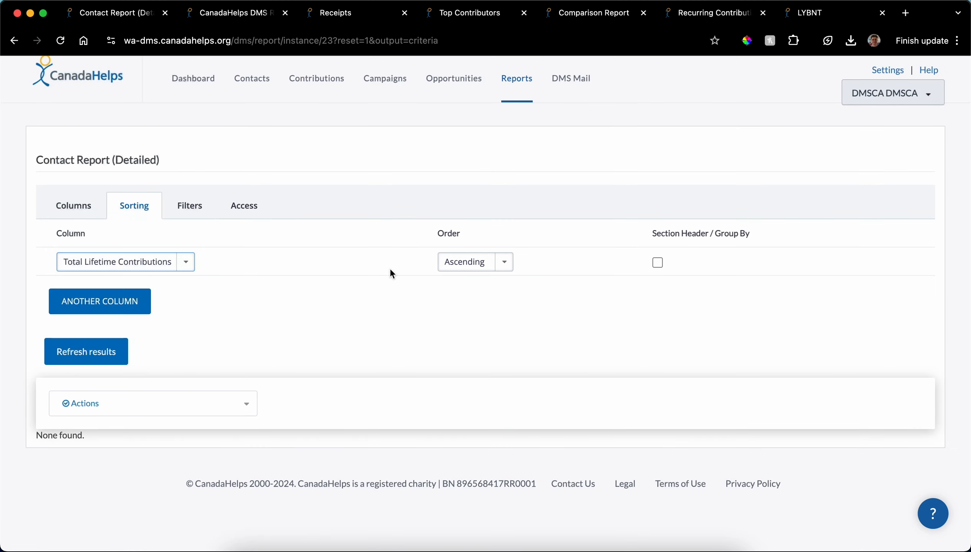
{"action": "left_click", "coordinate": [478, 270]}
{"action": "left_click", "coordinate": [474, 274]}
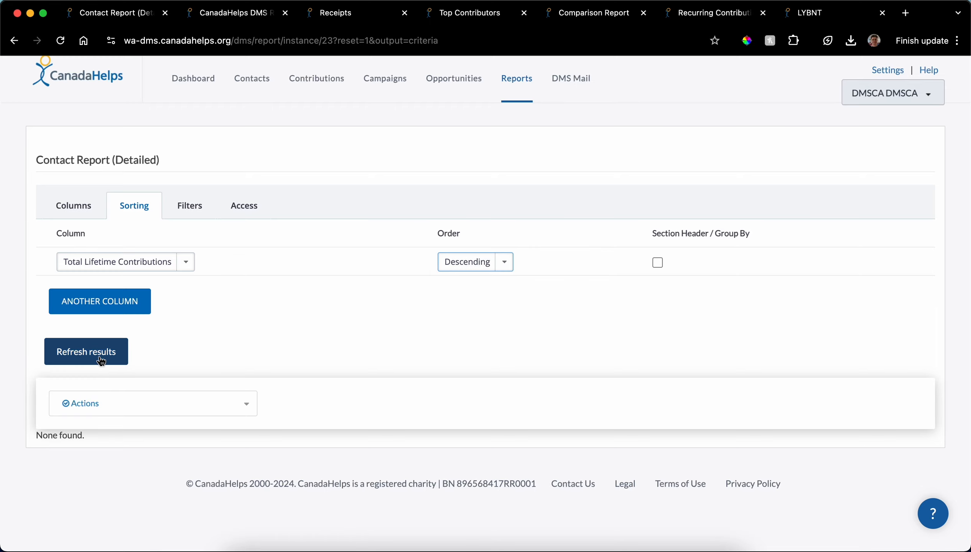
{"action": "left_click", "coordinate": [94, 361]}
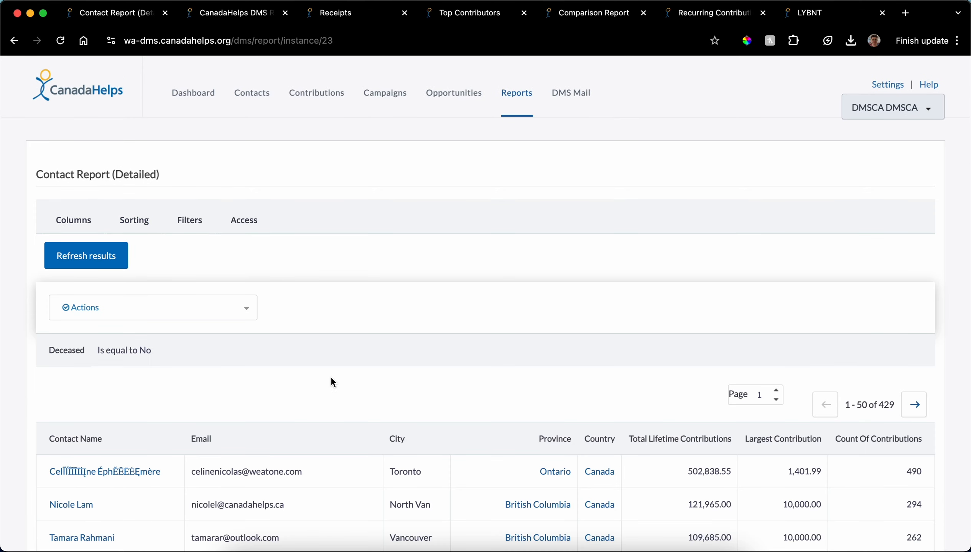
{"action": "scroll", "coordinate": [332, 381], "scroll_direction": "down", "scroll_amount": 5}
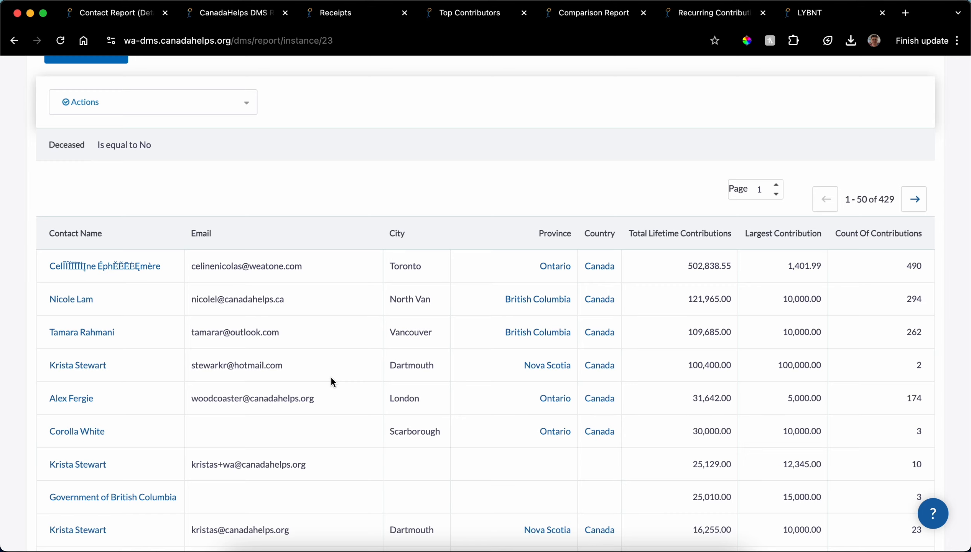
{"action": "scroll", "coordinate": [330, 376], "scroll_direction": "up", "scroll_amount": 5}
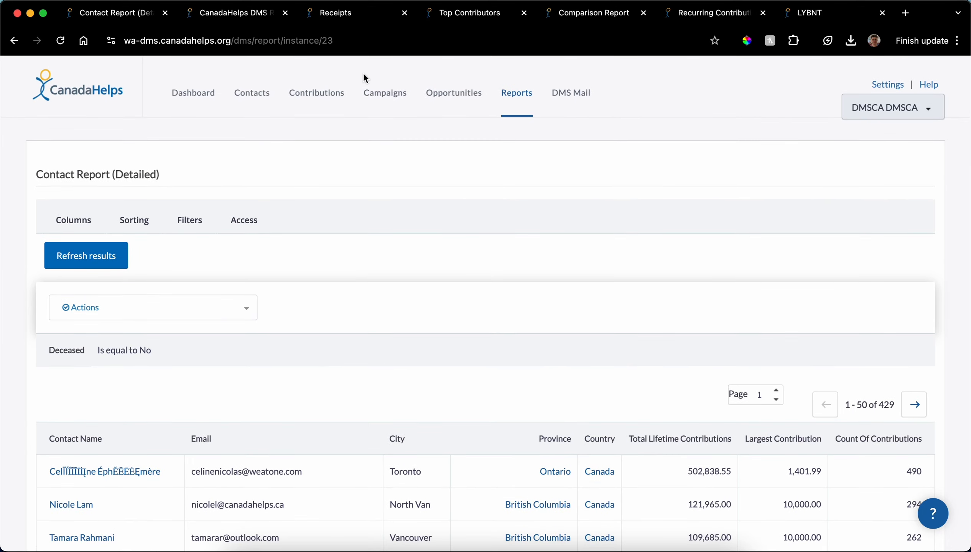
Step: Examine the Receipts report's rows, applied filters and available columns
{"action": "left_click", "coordinate": [350, 17]}
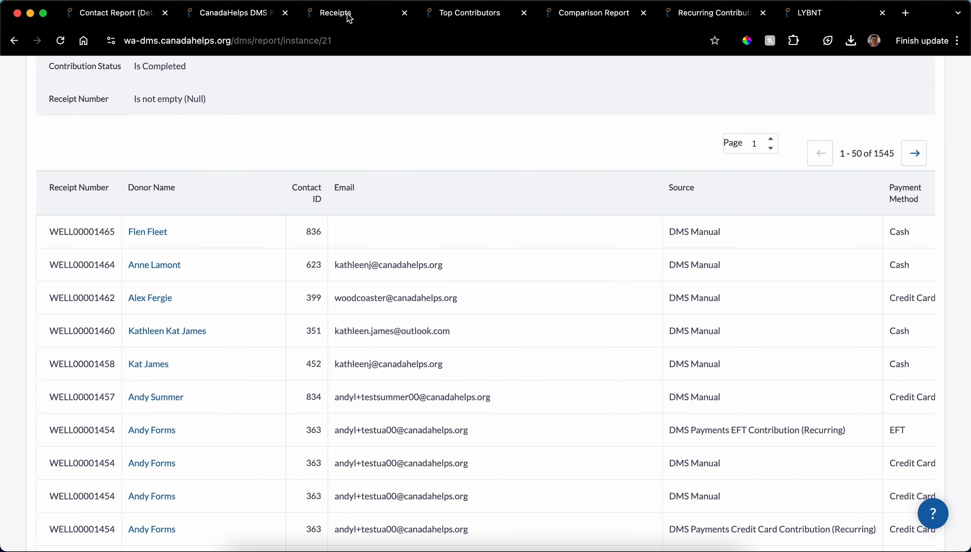
{"action": "scroll", "coordinate": [264, 129], "scroll_direction": "up", "scroll_amount": 5}
{"action": "scroll", "coordinate": [265, 133], "scroll_direction": "down", "scroll_amount": 2}
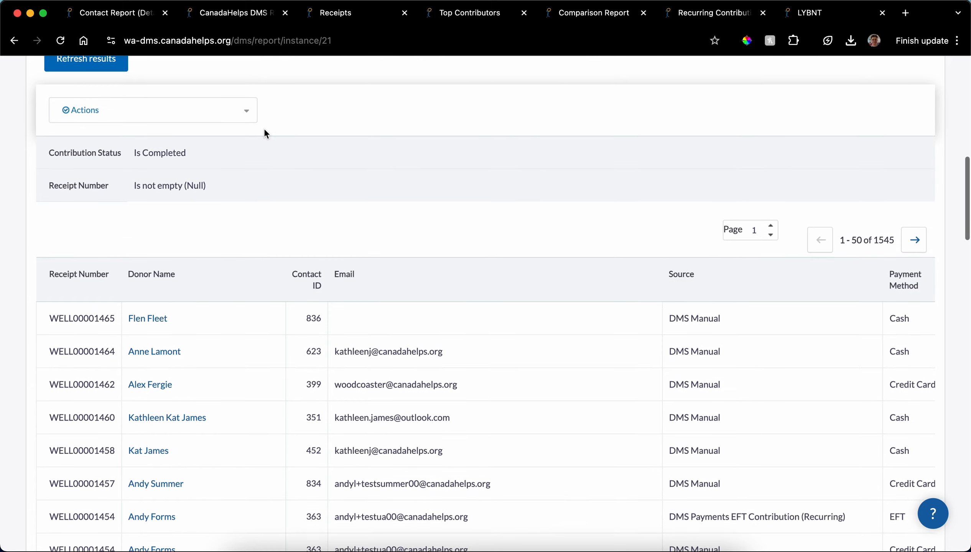
{"action": "scroll", "coordinate": [265, 132], "scroll_direction": "down", "scroll_amount": 6}
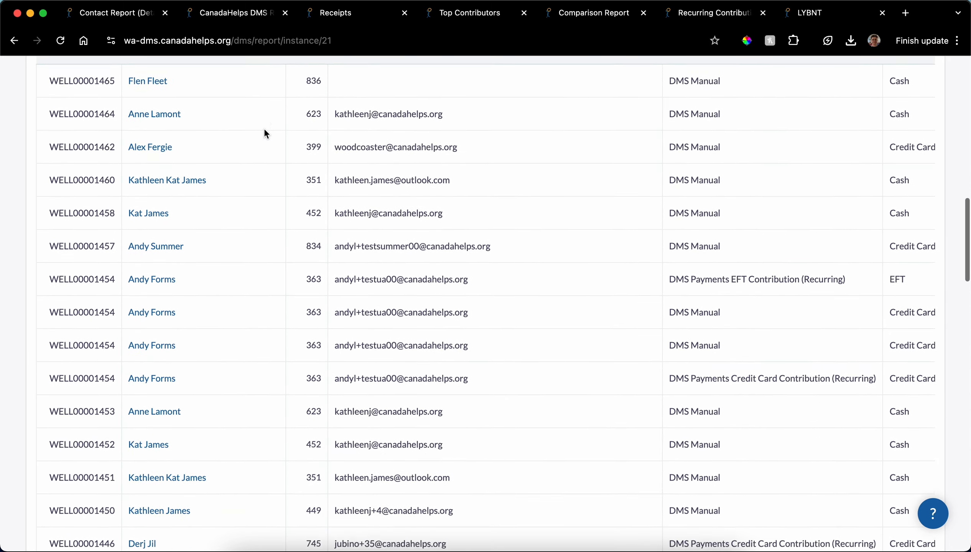
{"action": "scroll", "coordinate": [265, 132], "scroll_direction": "up", "scroll_amount": 8}
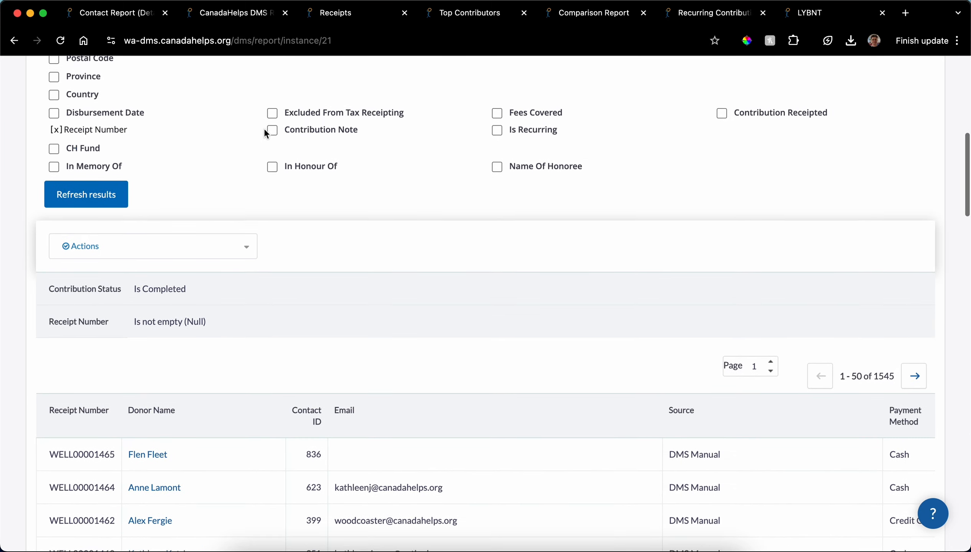
Step: Examine the Comparison Report's two date ranges, donor rows and percentage change column
{"action": "left_click", "coordinate": [591, 15]}
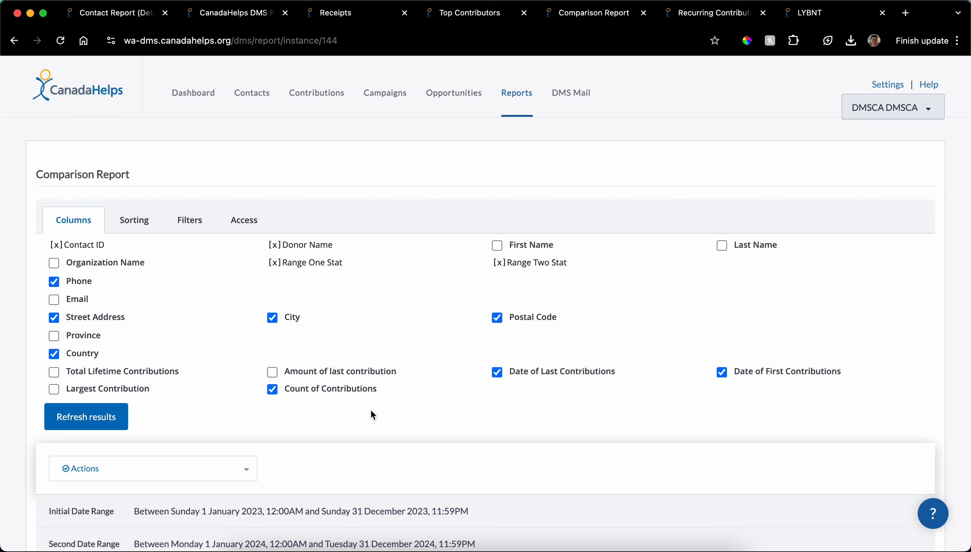
{"action": "scroll", "coordinate": [371, 411], "scroll_direction": "down", "scroll_amount": 8}
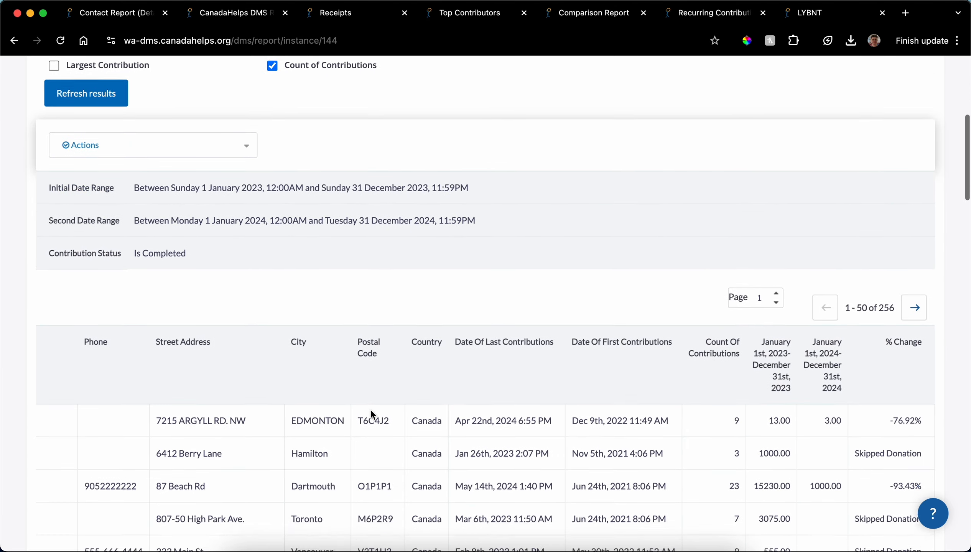
{"action": "scroll", "coordinate": [371, 410], "scroll_direction": "down", "scroll_amount": 2}
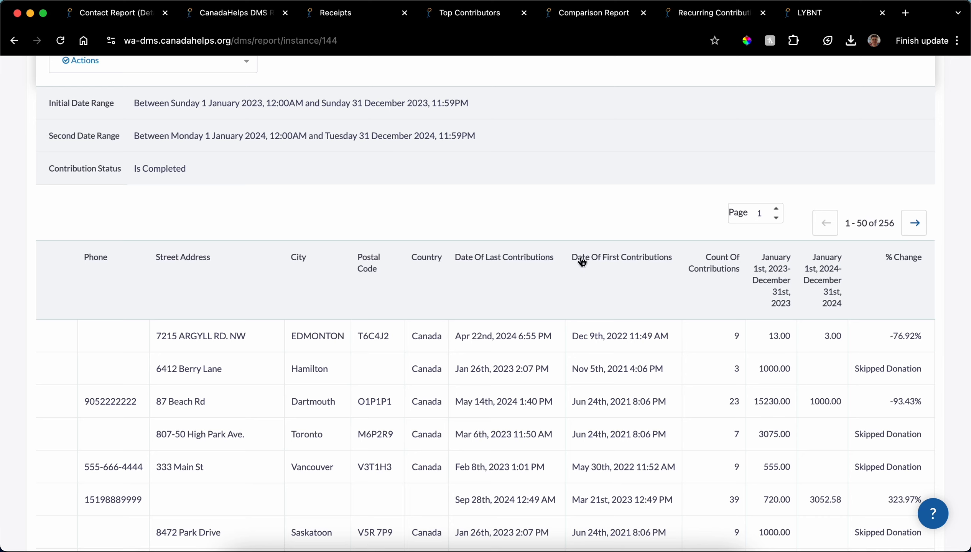
Step: Run the Top Contributors report with its default columns and look over the results and applied filters
{"action": "left_click", "coordinate": [460, 15]}
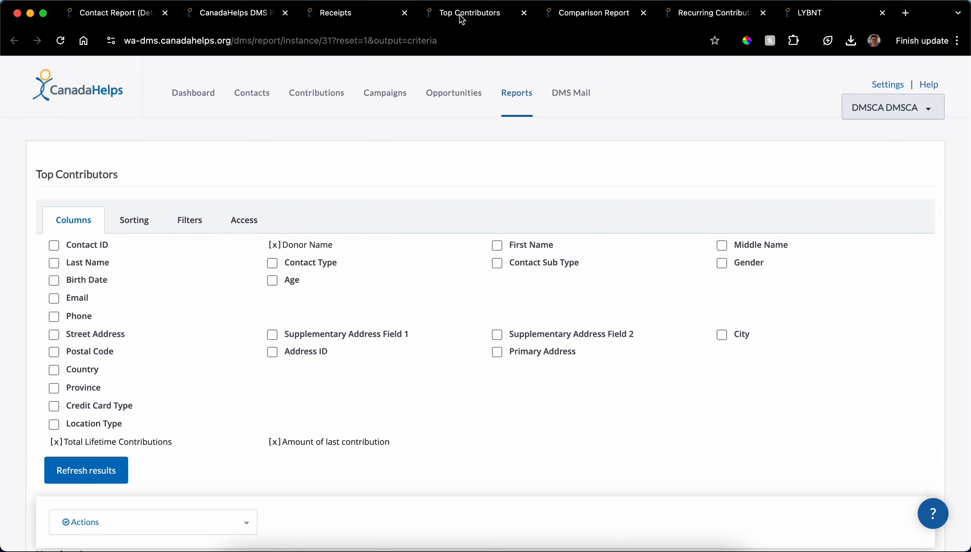
{"action": "scroll", "coordinate": [398, 233], "scroll_direction": "down", "scroll_amount": 3}
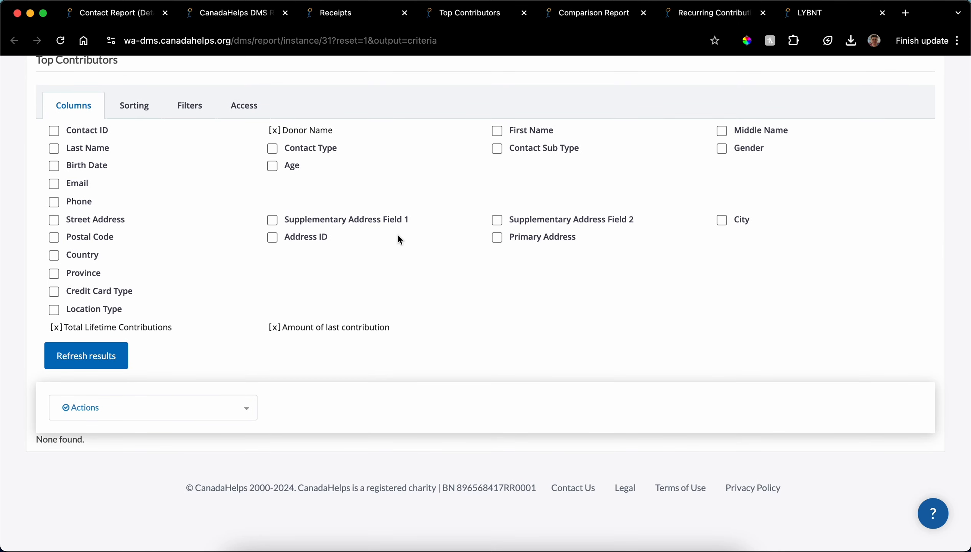
{"action": "scroll", "coordinate": [398, 233], "scroll_direction": "down", "scroll_amount": 1}
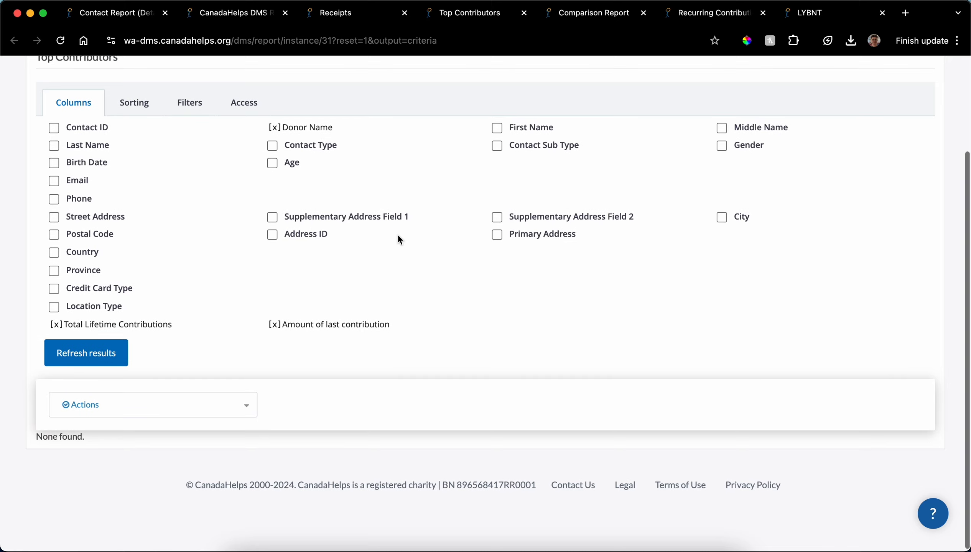
{"action": "left_click", "coordinate": [71, 360]}
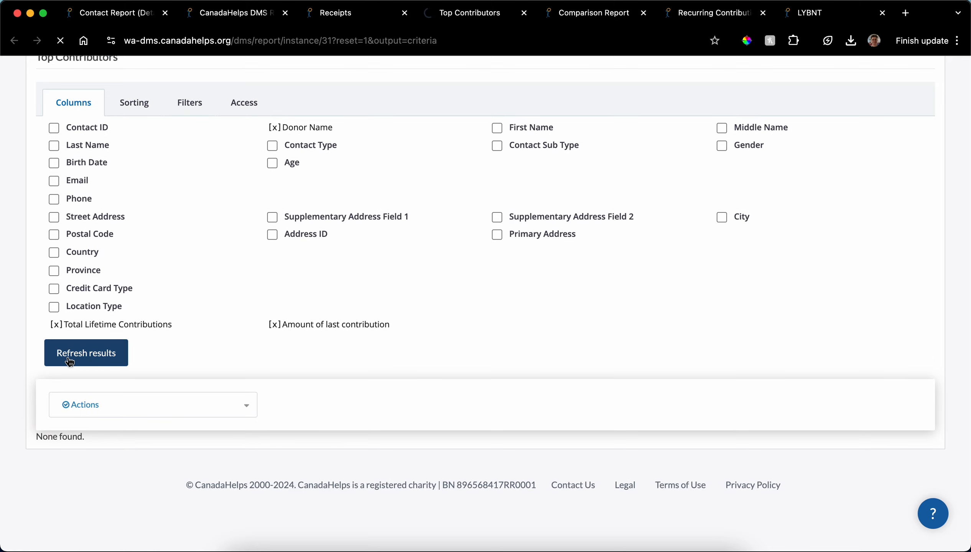
{"action": "scroll", "coordinate": [280, 347], "scroll_direction": "down", "scroll_amount": 5}
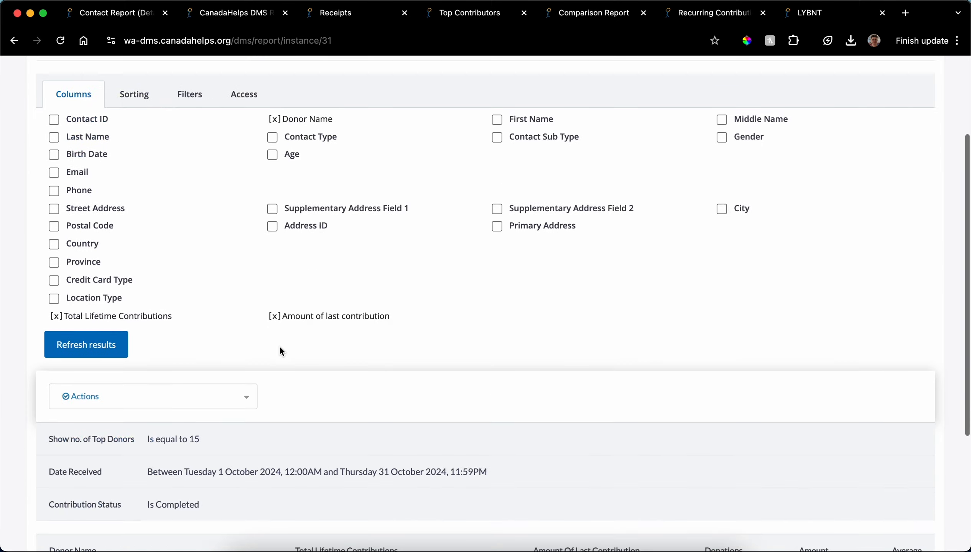
{"action": "scroll", "coordinate": [280, 347], "scroll_direction": "down", "scroll_amount": 3}
{"action": "scroll", "coordinate": [280, 348], "scroll_direction": "up", "scroll_amount": 7}
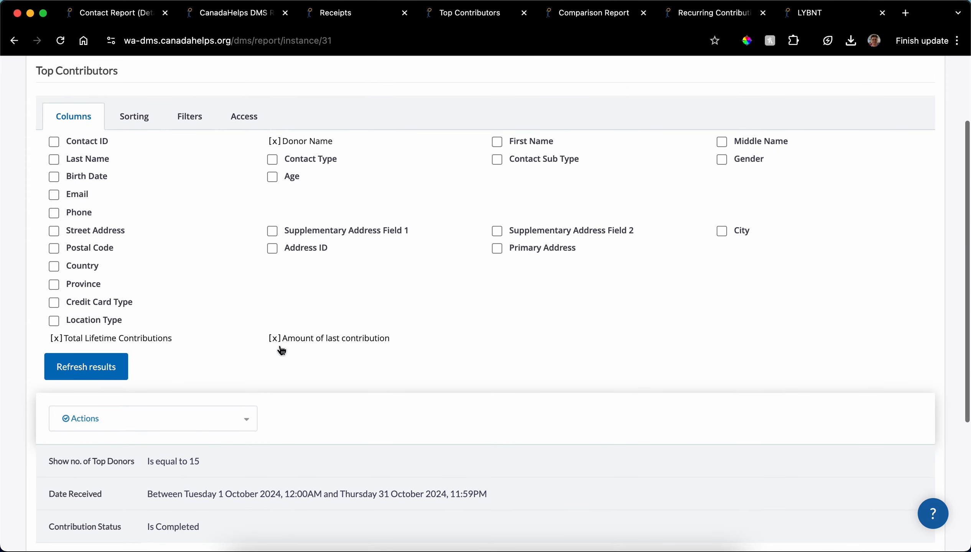
Step: Set the Top Contributors report's Date Received filter to This calendar year and refresh the results
{"action": "left_click", "coordinate": [197, 174]}
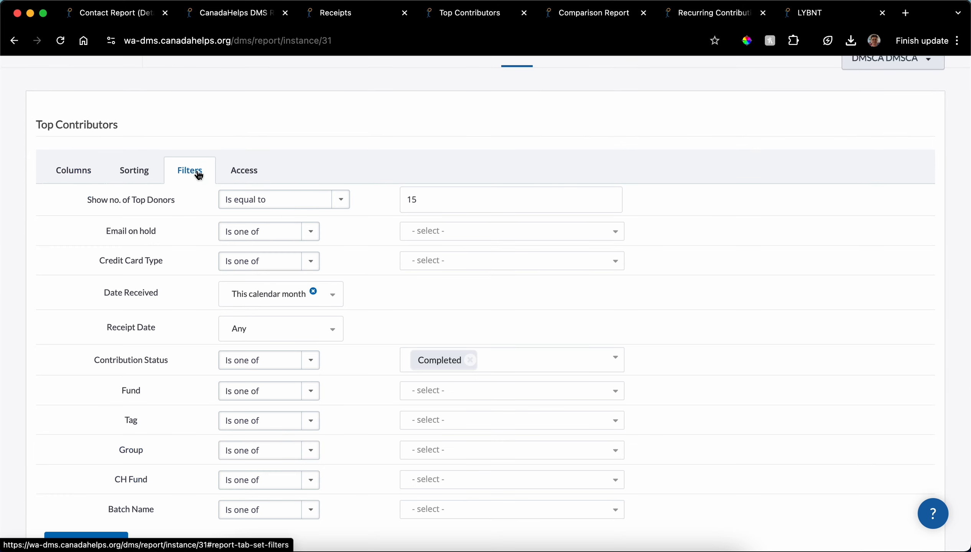
{"action": "left_click", "coordinate": [277, 297]}
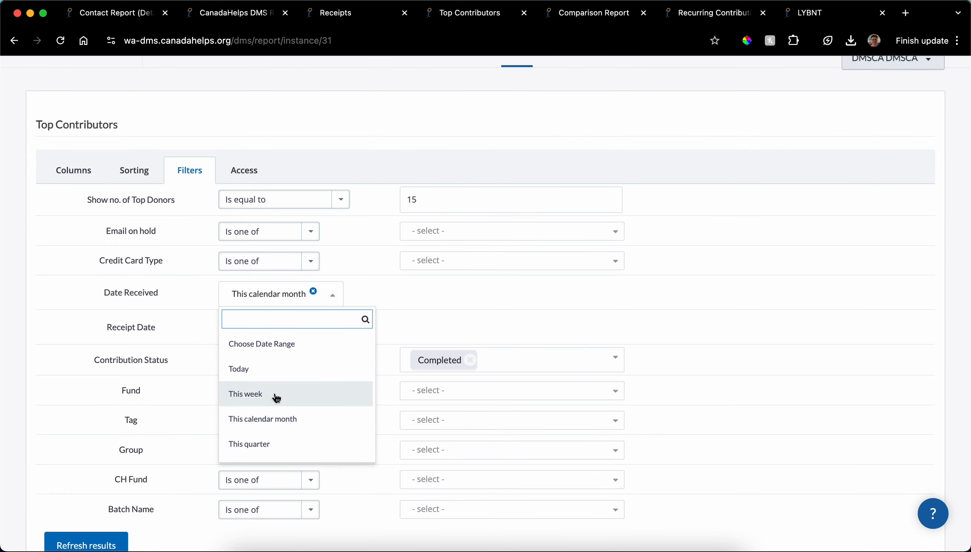
{"action": "scroll", "coordinate": [275, 396], "scroll_direction": "down", "scroll_amount": 2}
{"action": "left_click", "coordinate": [276, 412]}
{"action": "scroll", "coordinate": [66, 394], "scroll_direction": "down", "scroll_amount": 3}
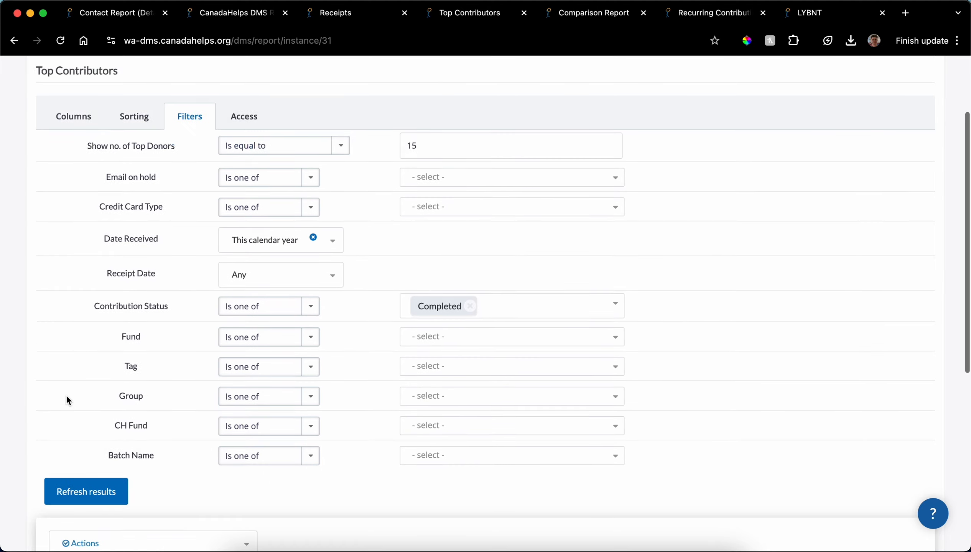
{"action": "left_click", "coordinate": [82, 445]}
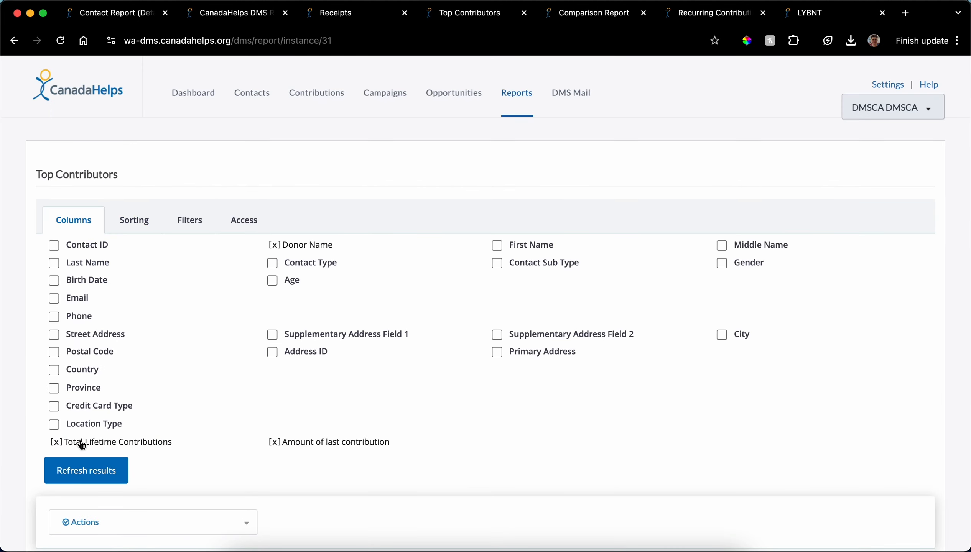
Step: Look over the refreshed Top Contributors rows and the filters applied to them
{"action": "scroll", "coordinate": [162, 442], "scroll_direction": "down", "scroll_amount": 10}
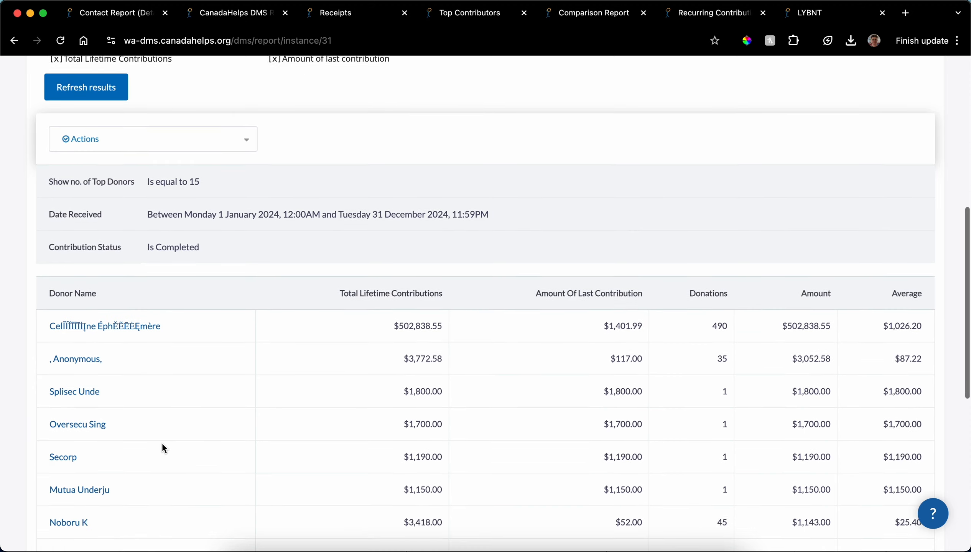
{"action": "scroll", "coordinate": [164, 448], "scroll_direction": "down", "scroll_amount": 5}
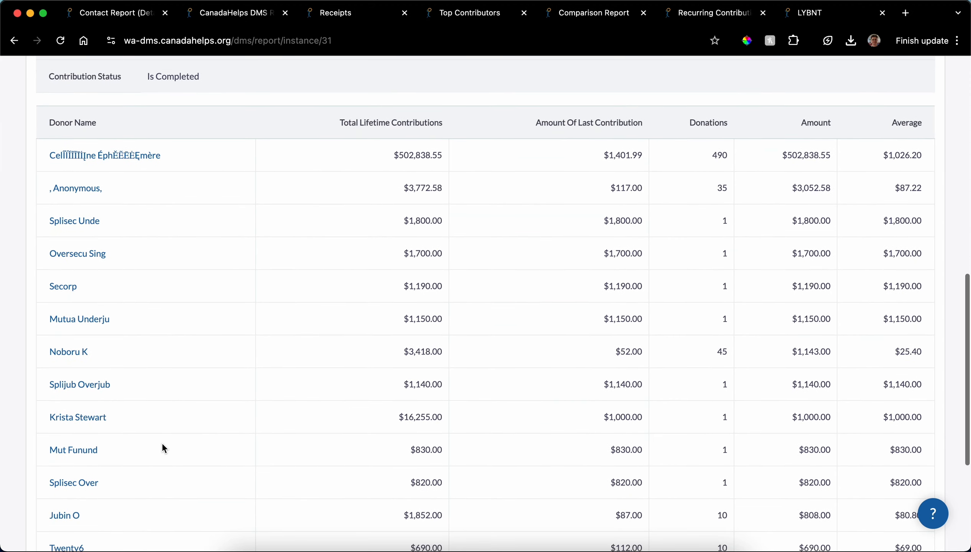
Step: Run the Recurring Contributions report with its default columns and look over the donor rows and applied filter
{"action": "left_click", "coordinate": [718, 16]}
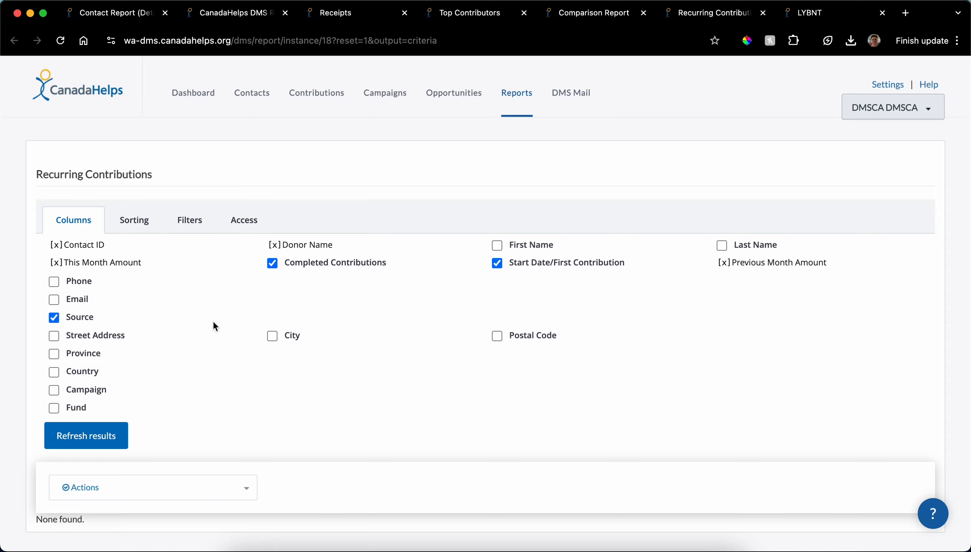
{"action": "scroll", "coordinate": [214, 327], "scroll_direction": "down", "scroll_amount": 2}
{"action": "left_click", "coordinate": [111, 351]}
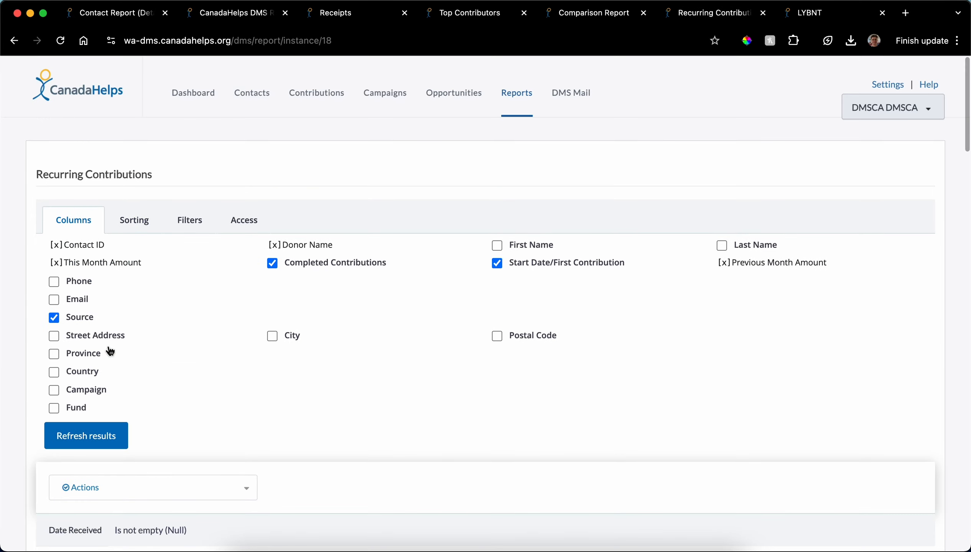
{"action": "scroll", "coordinate": [332, 368], "scroll_direction": "down", "scroll_amount": 10}
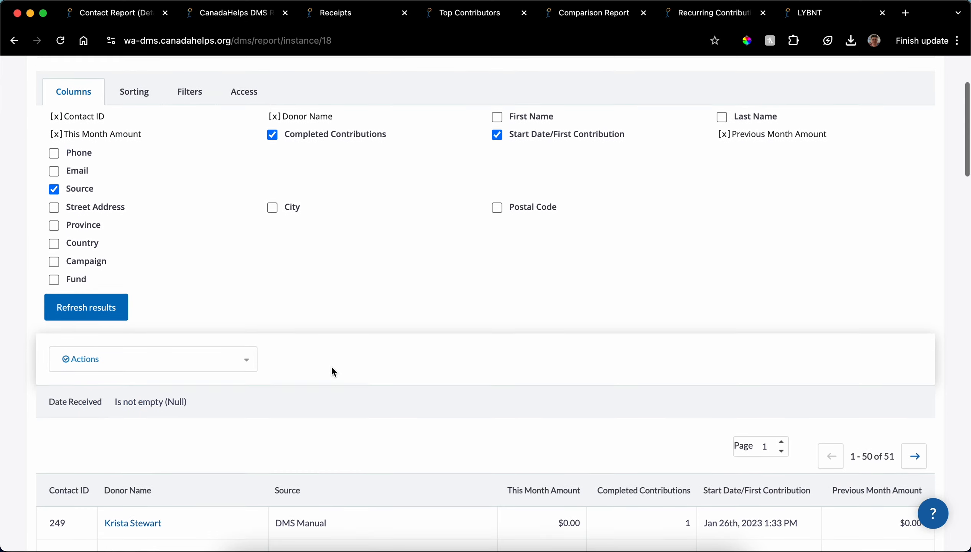
{"action": "scroll", "coordinate": [331, 366], "scroll_direction": "down", "scroll_amount": 5}
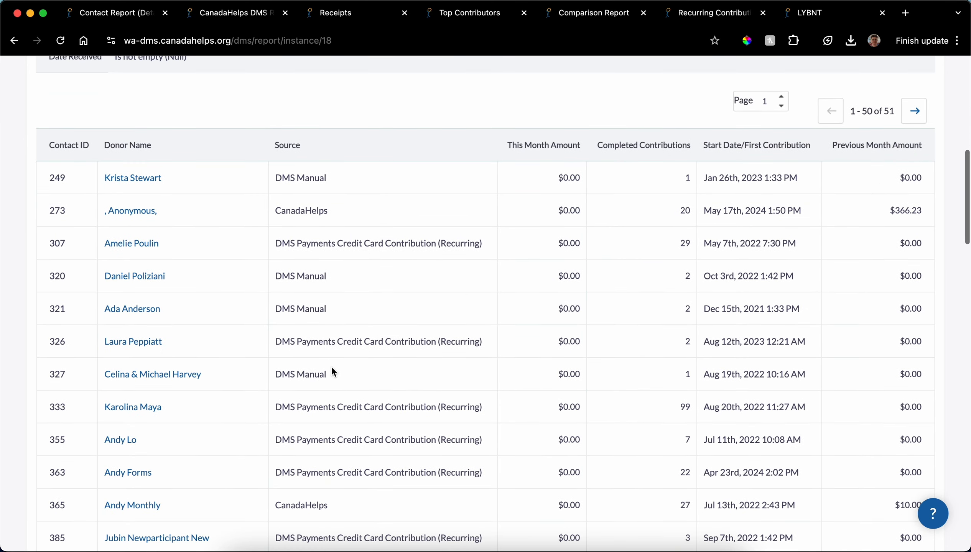
{"action": "scroll", "coordinate": [332, 366], "scroll_direction": "up", "scroll_amount": 3}
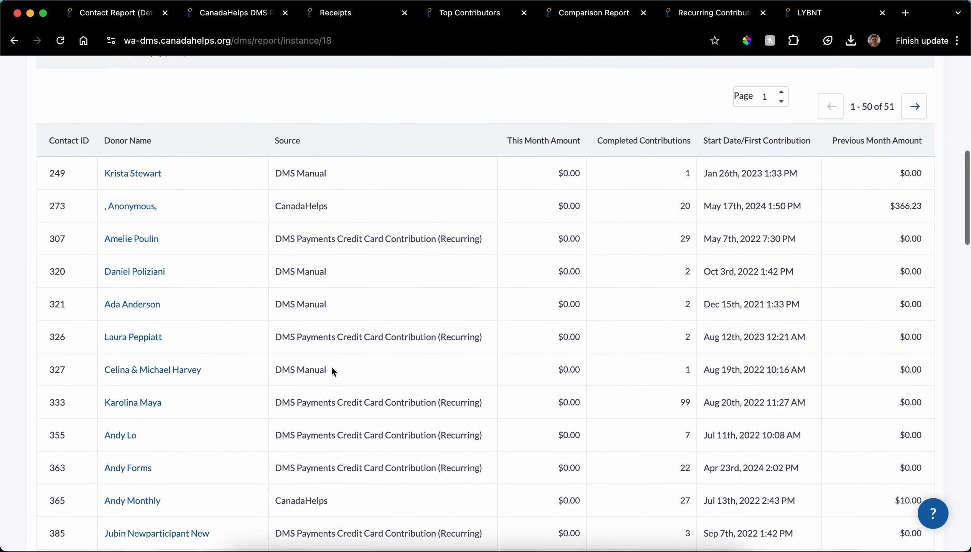
{"action": "scroll", "coordinate": [332, 366], "scroll_direction": "up", "scroll_amount": 12}
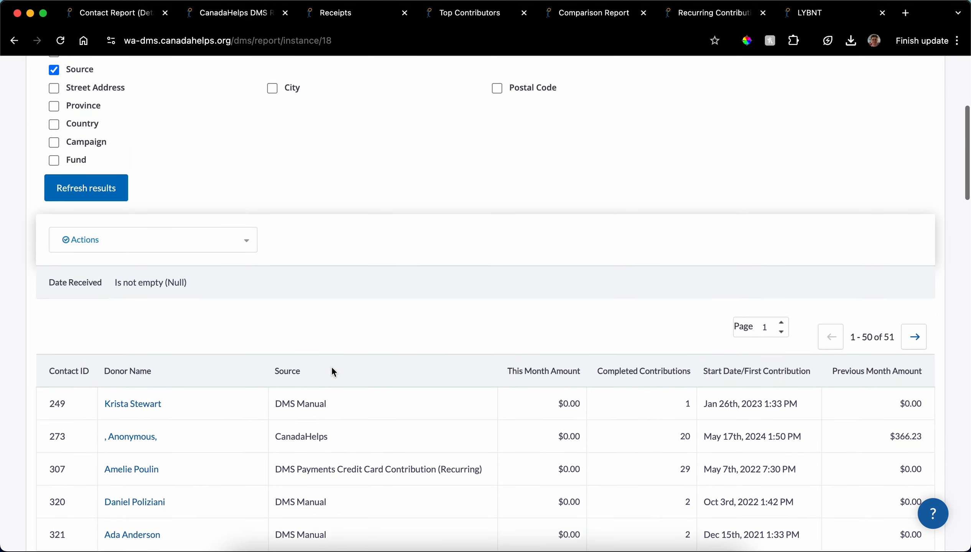
{"action": "scroll", "coordinate": [332, 368], "scroll_direction": "up", "scroll_amount": 1}
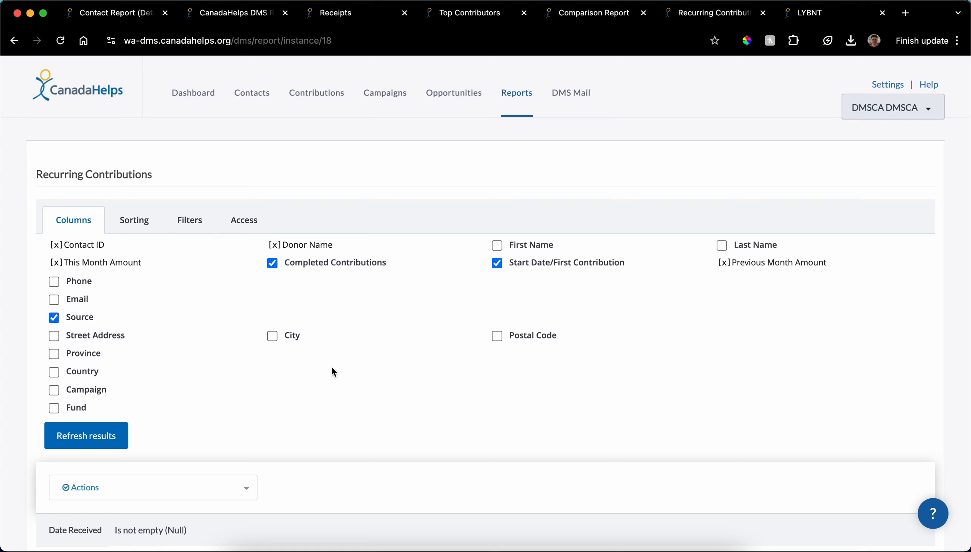
Step: Start a new report from the Contribution (Detailed) template among the general contribution reports
{"action": "left_click", "coordinate": [519, 94]}
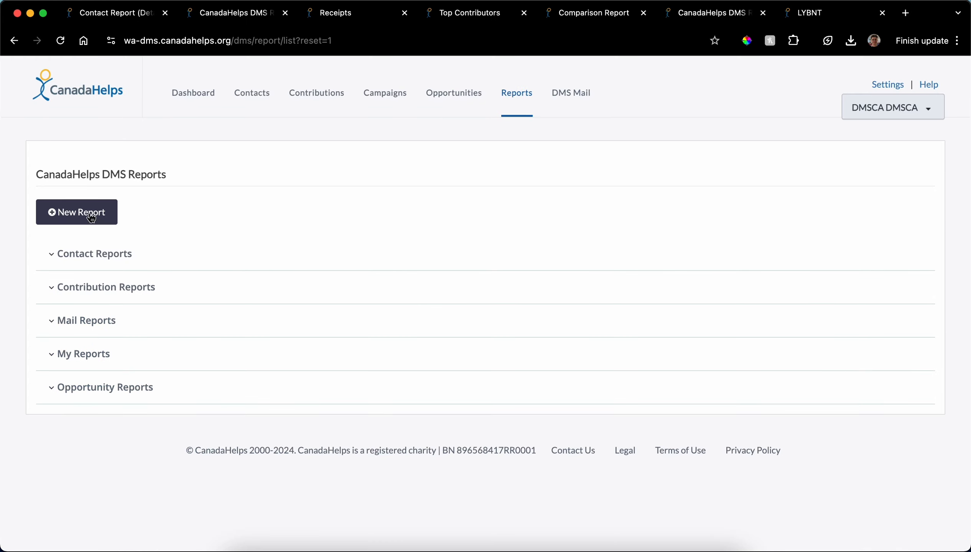
{"action": "left_click", "coordinate": [91, 217]}
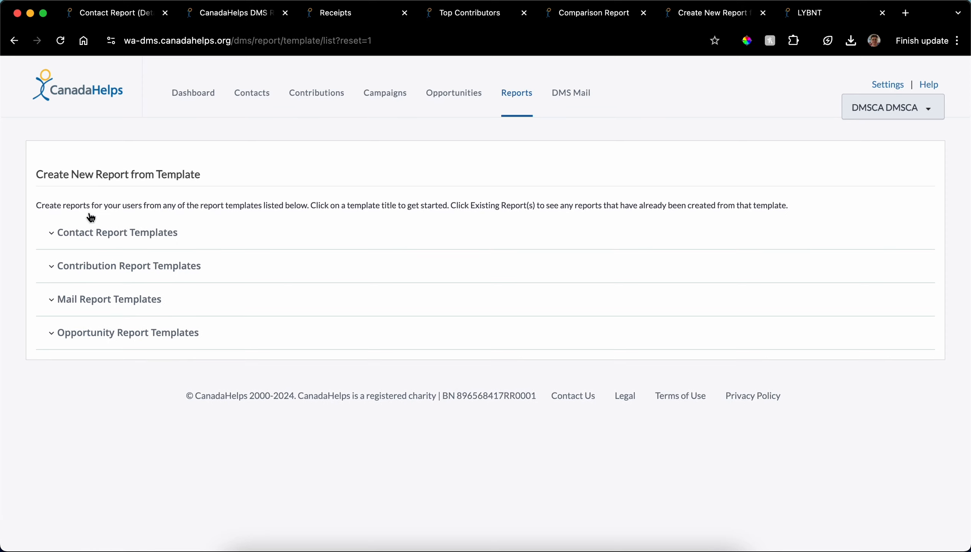
{"action": "left_click", "coordinate": [103, 271]}
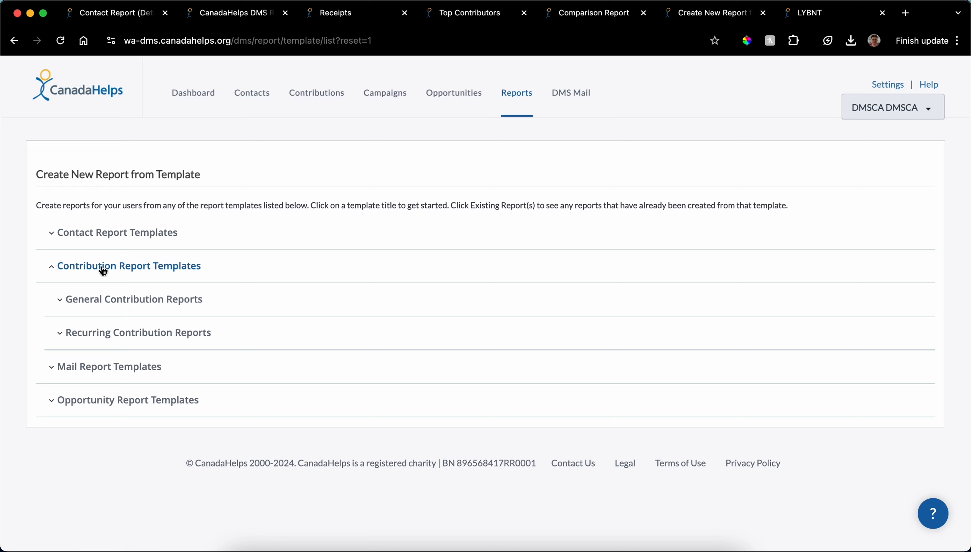
{"action": "left_click", "coordinate": [117, 304]}
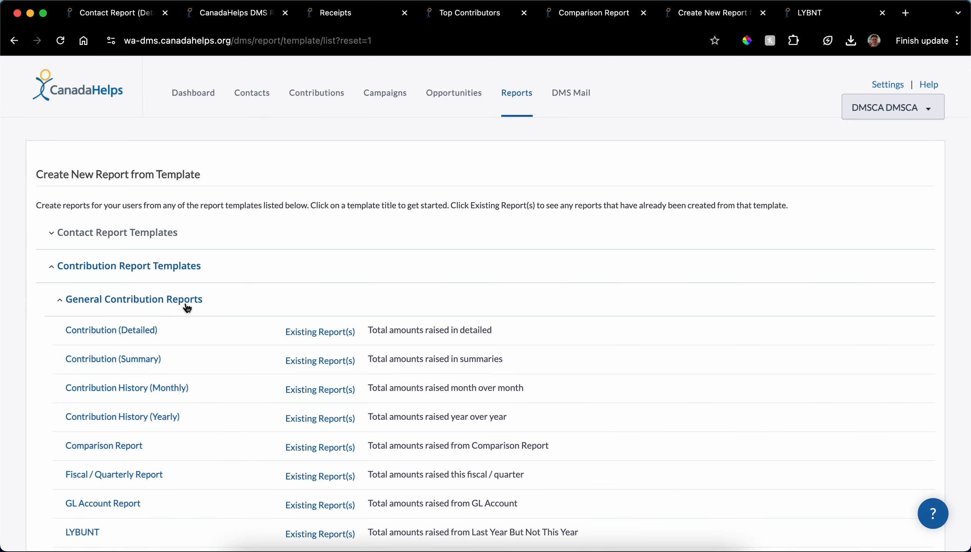
{"action": "scroll", "coordinate": [186, 307], "scroll_direction": "down", "scroll_amount": 2}
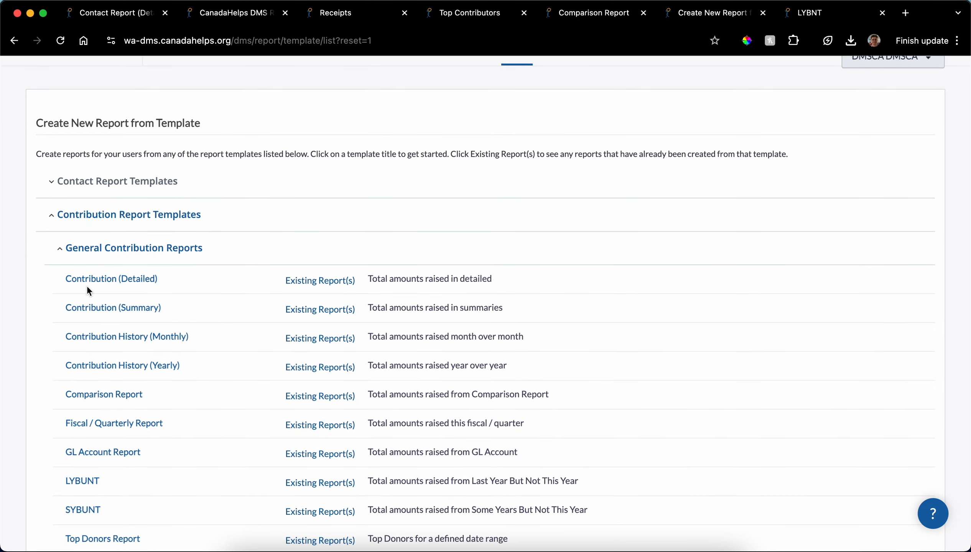
{"action": "left_click", "coordinate": [100, 282]}
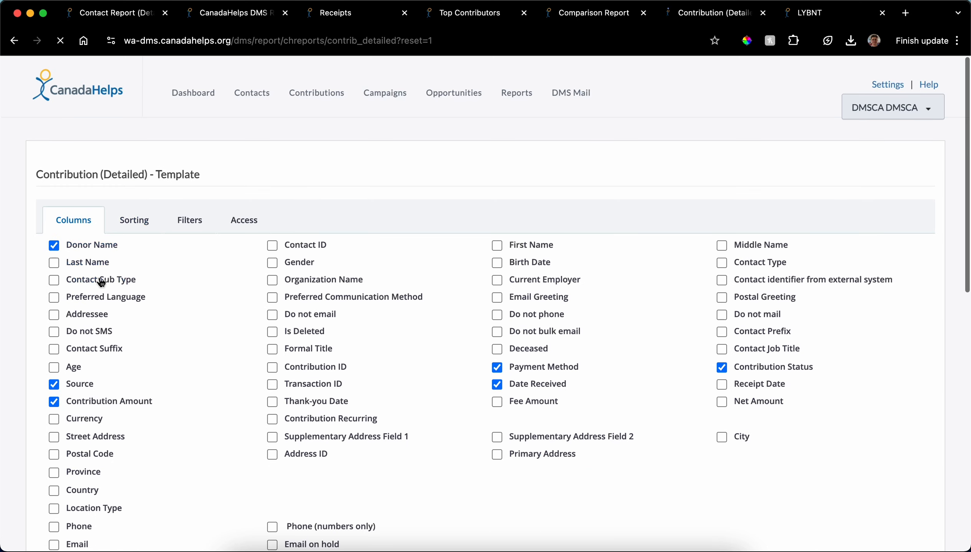
Step: Remove the Source column from the Contribution (Detailed) template and review the other available columns
{"action": "scroll", "coordinate": [136, 299], "scroll_direction": "down", "scroll_amount": 2}
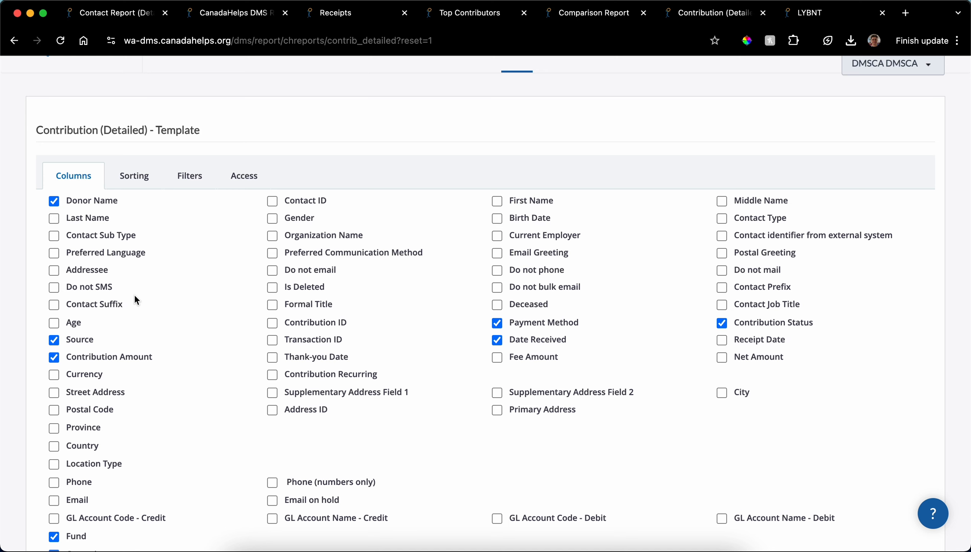
{"action": "scroll", "coordinate": [135, 300], "scroll_direction": "down", "scroll_amount": 3}
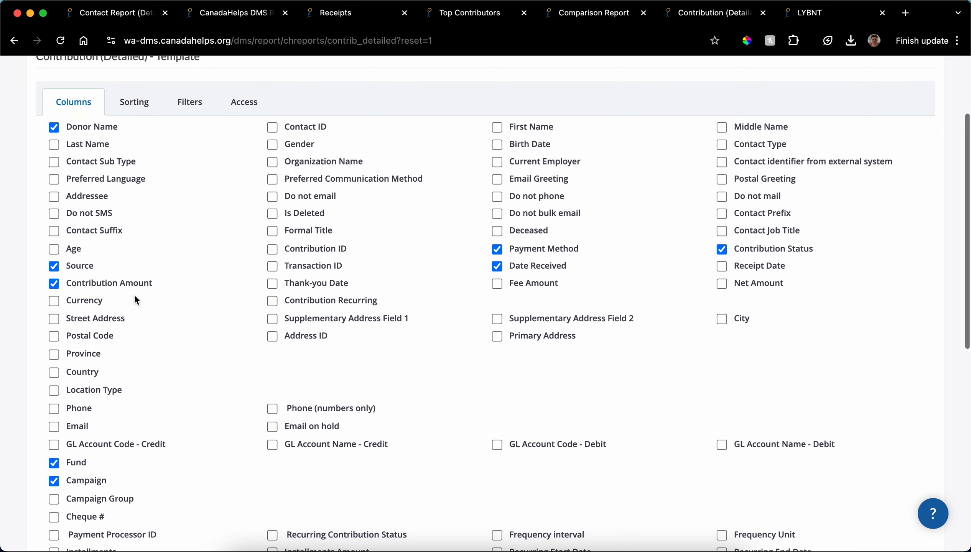
{"action": "left_click", "coordinate": [54, 266]}
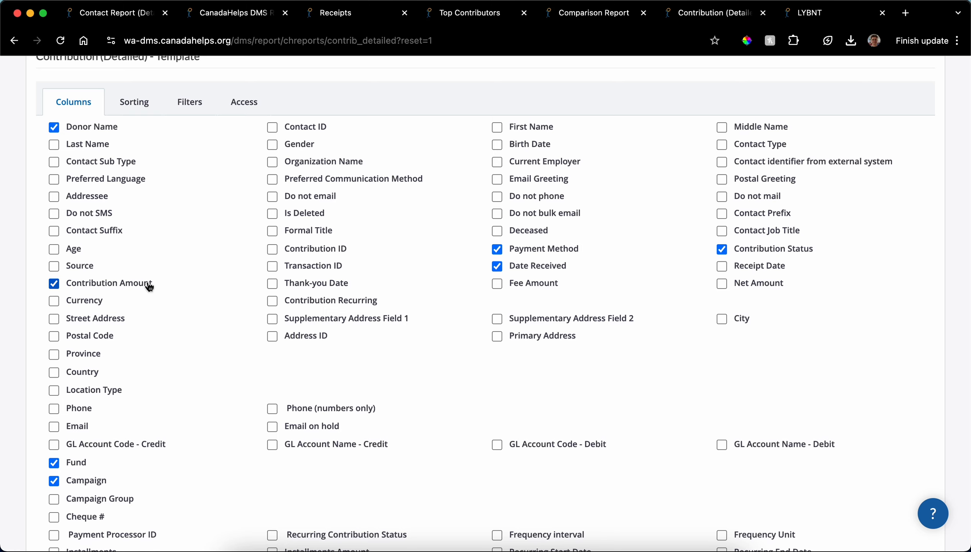
{"action": "scroll", "coordinate": [147, 284], "scroll_direction": "down", "scroll_amount": 10}
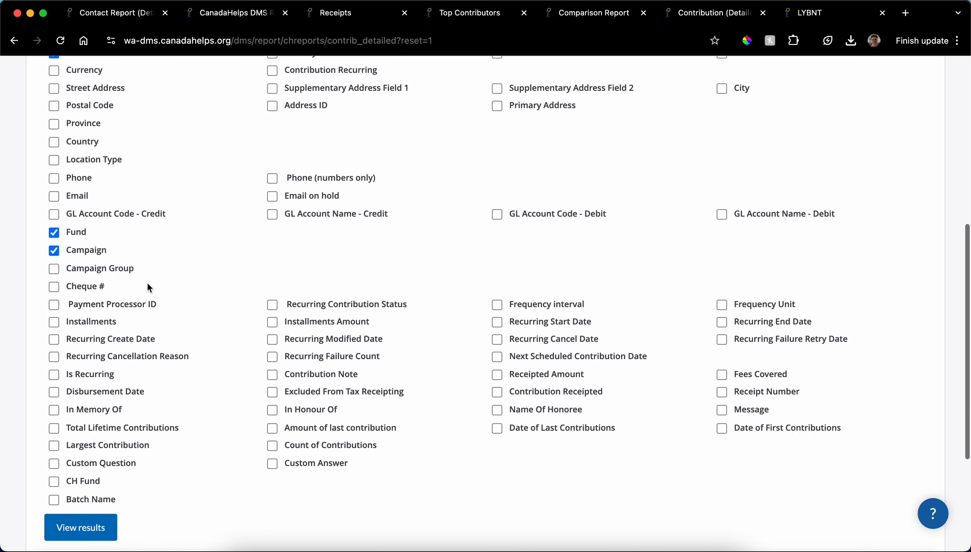
{"action": "scroll", "coordinate": [148, 284], "scroll_direction": "up", "scroll_amount": 1}
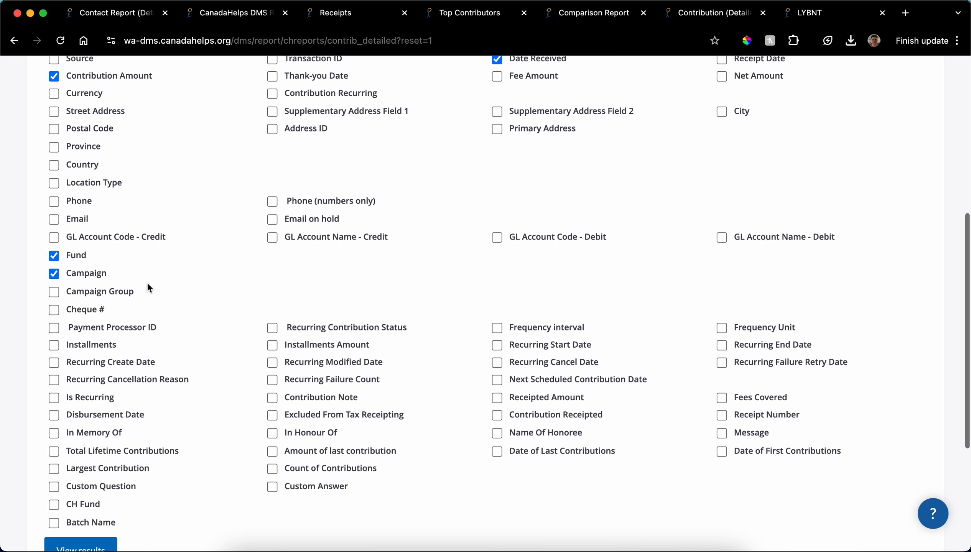